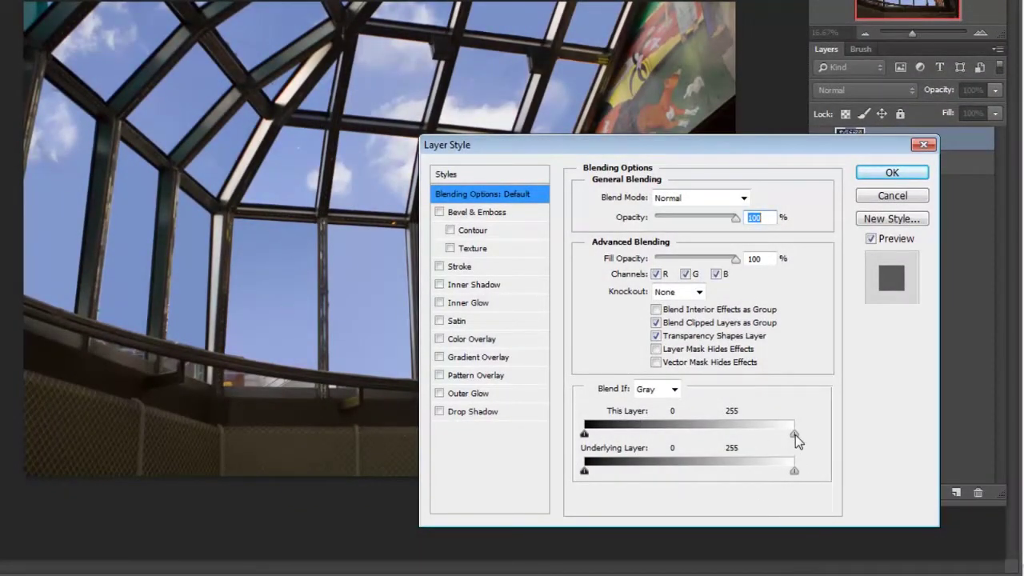
Step: Preview the sunset by dragging the This Layer white Blend If slider to 128, then move the dialog aside
drag(794, 435, 690, 433)
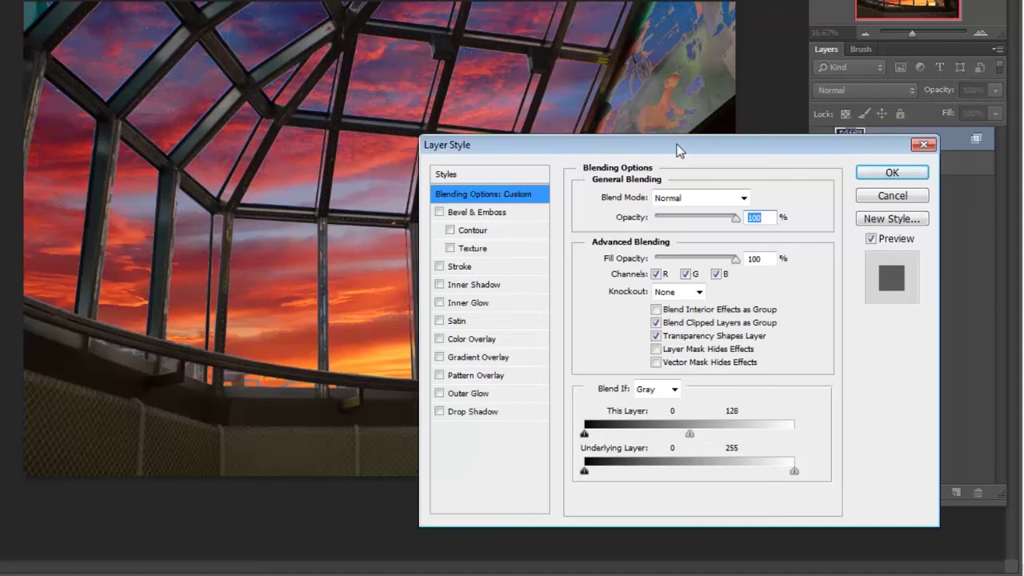
drag(679, 151, 710, 157)
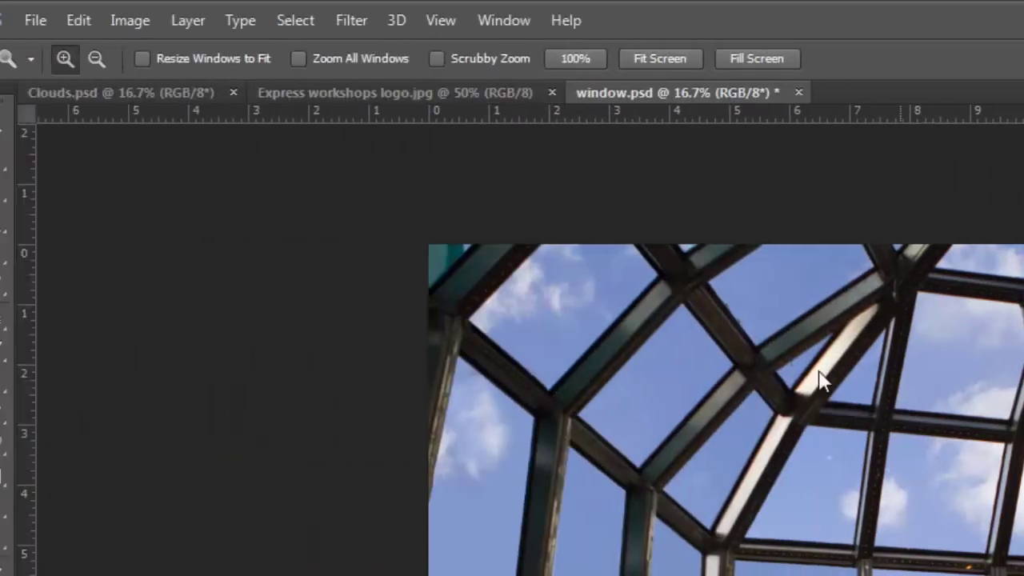
Step: Unlock the roof photo's Background into an ordinary layer named Layer 0
click(206, 27)
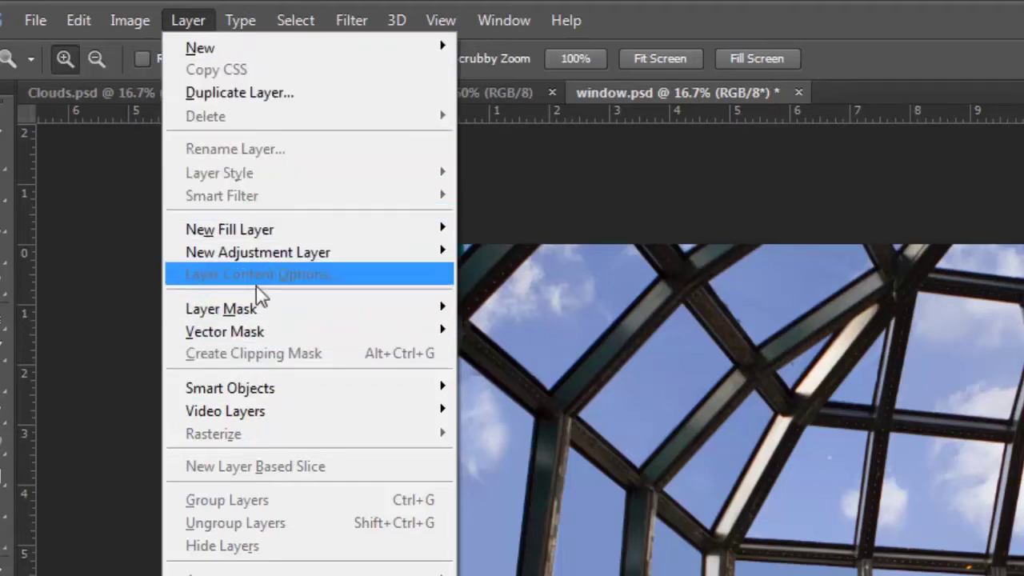
key(Escape)
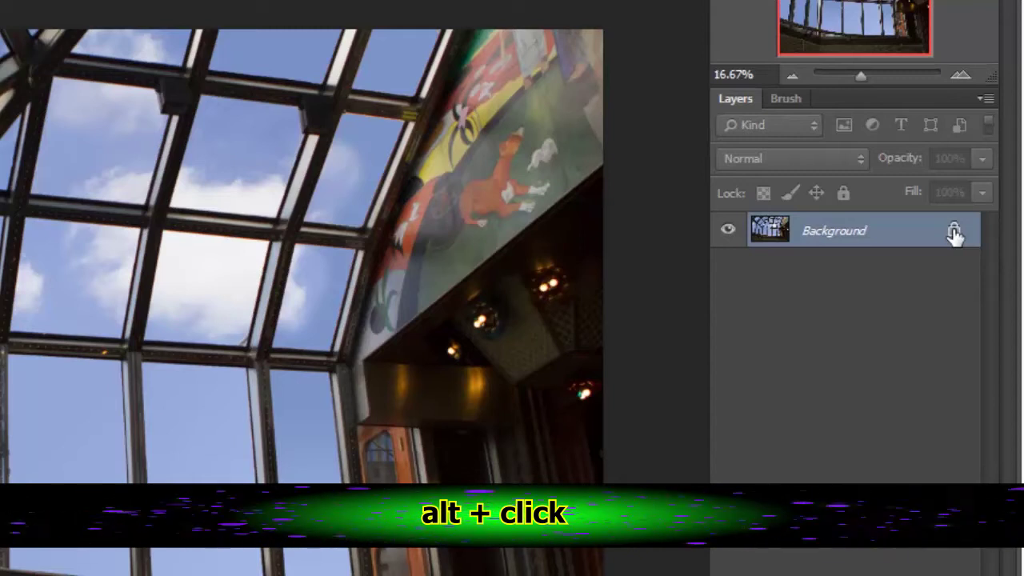
alt+click(955, 232)
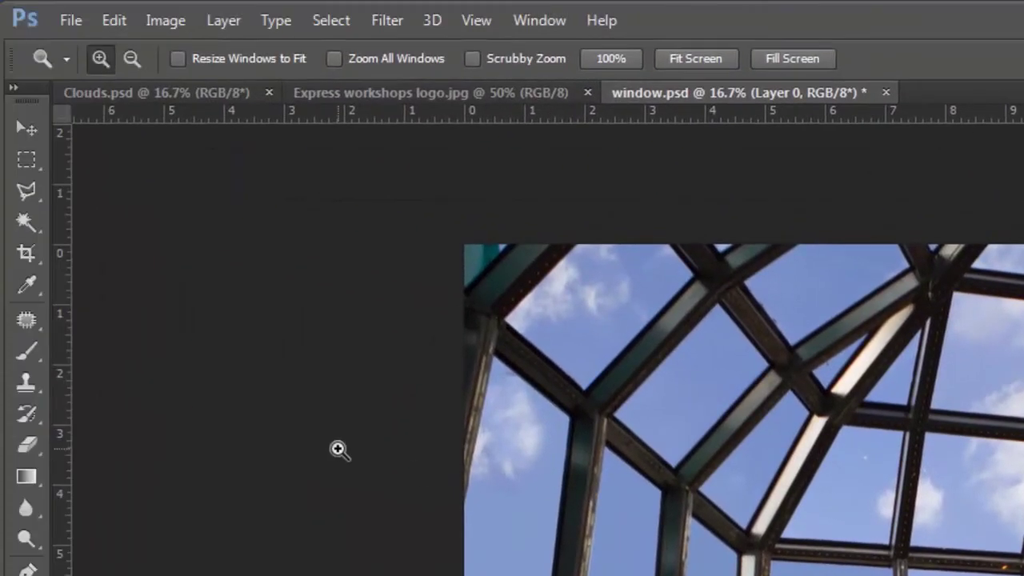
click(235, 24)
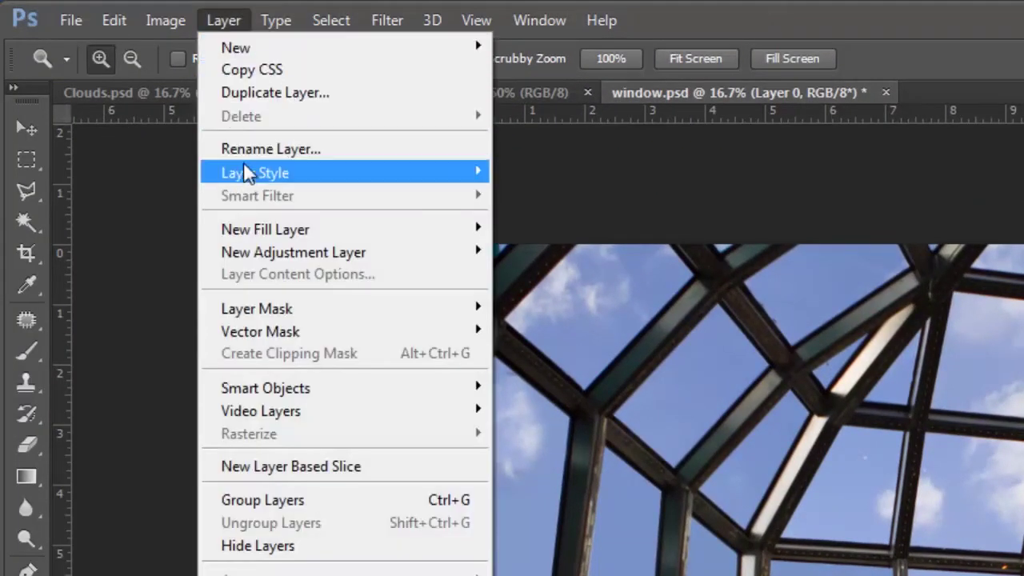
mouse_move(247, 177)
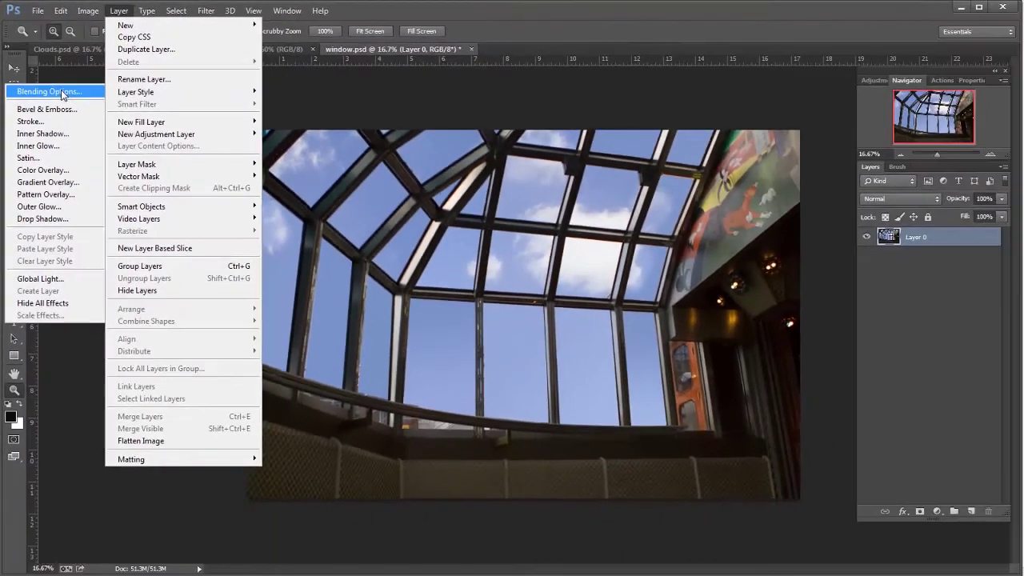
click(119, 178)
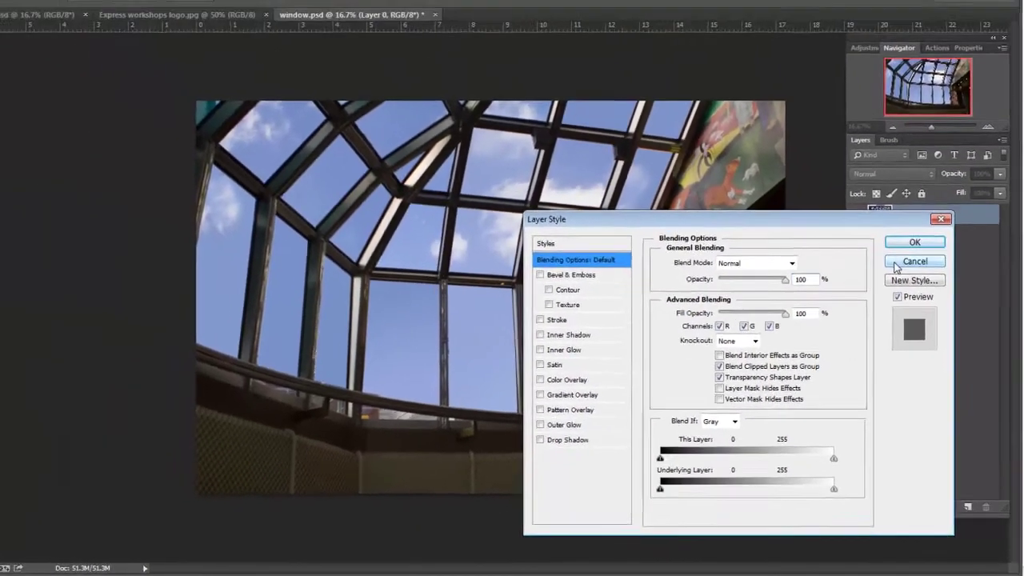
click(863, 165)
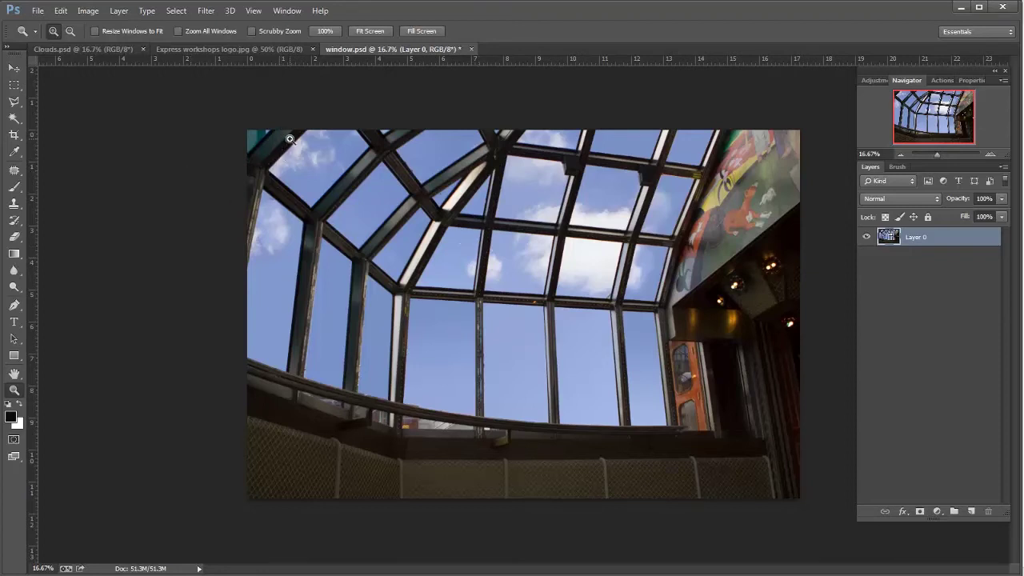
Step: Bring the Clouds.psd sunset into window.psd as a centered Layer 1 with the Move tool
click(61, 50)
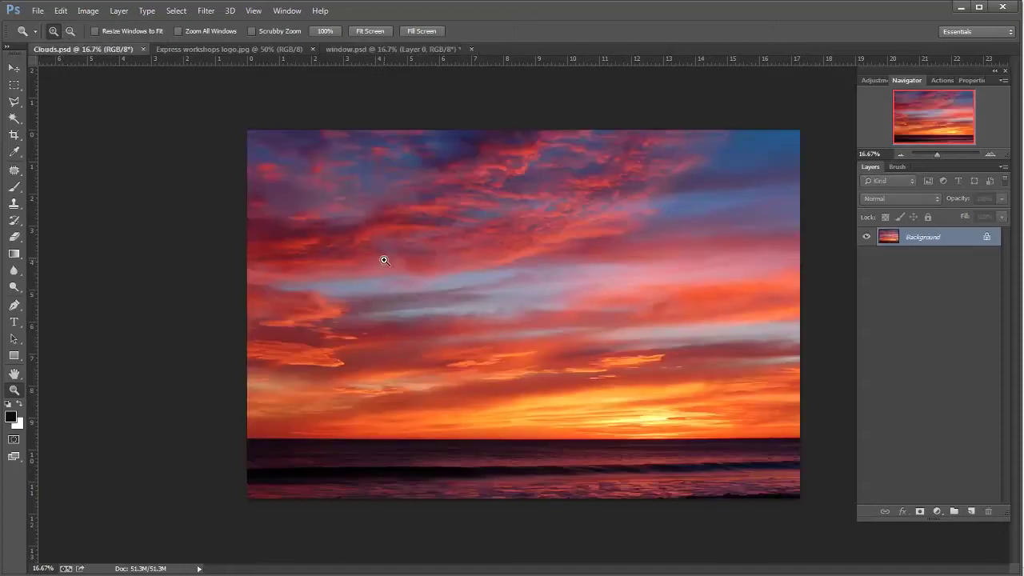
click(13, 69)
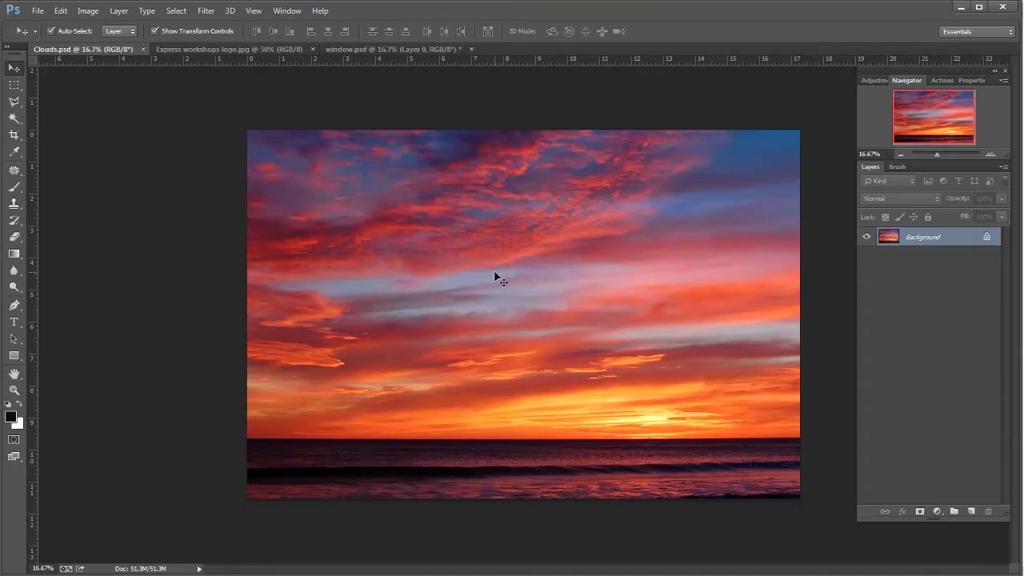
drag(495, 276, 523, 315)
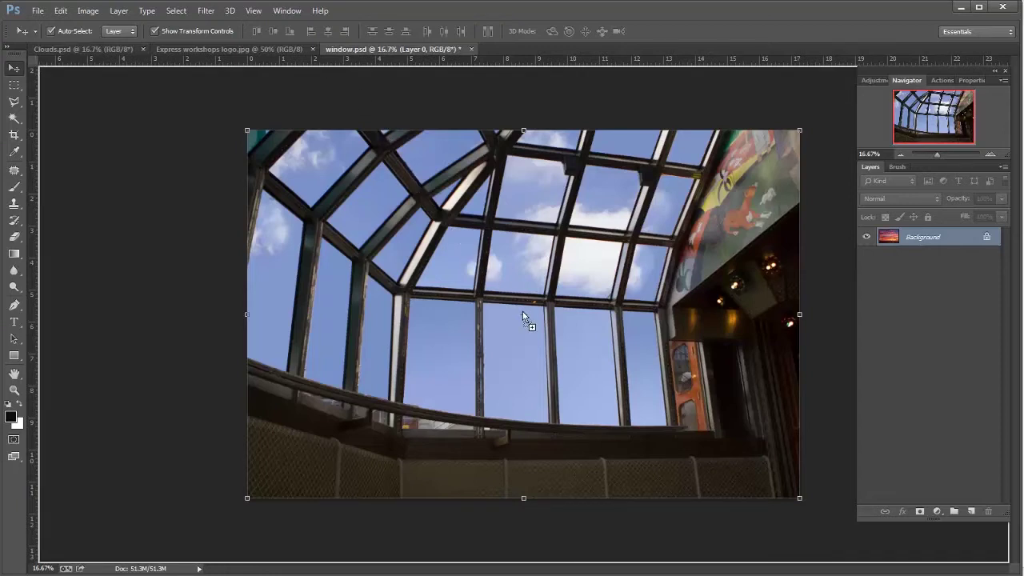
drag(523, 314, 523, 315)
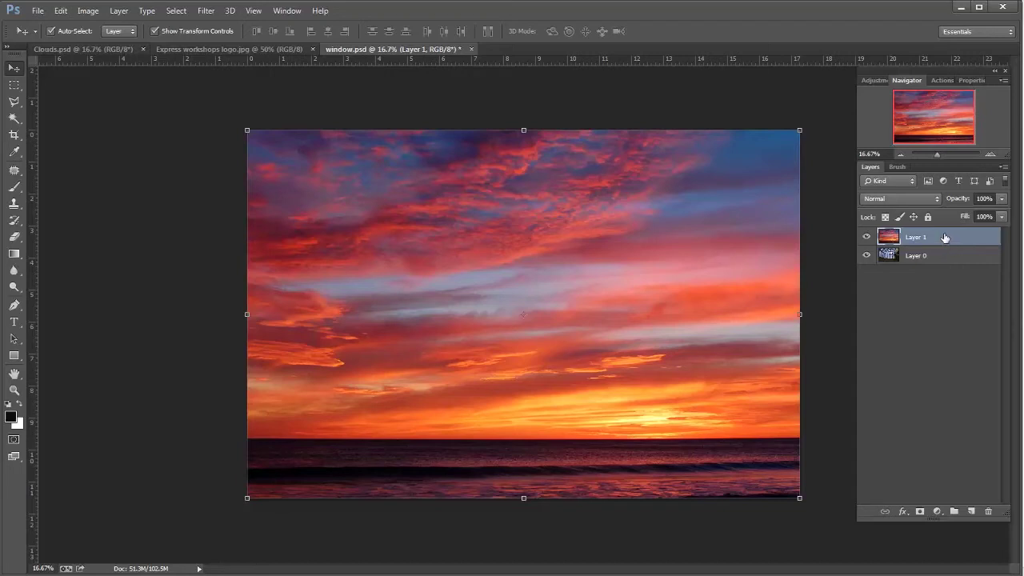
Step: Move sunset Layer 1 beneath Layer 0 and select Layer 0
drag(944, 236, 941, 273)
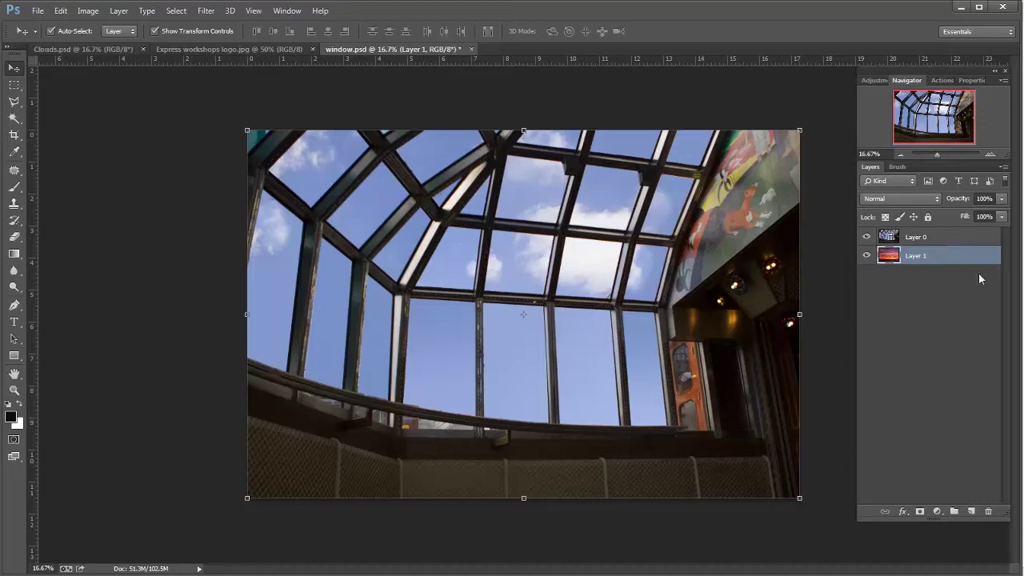
click(941, 237)
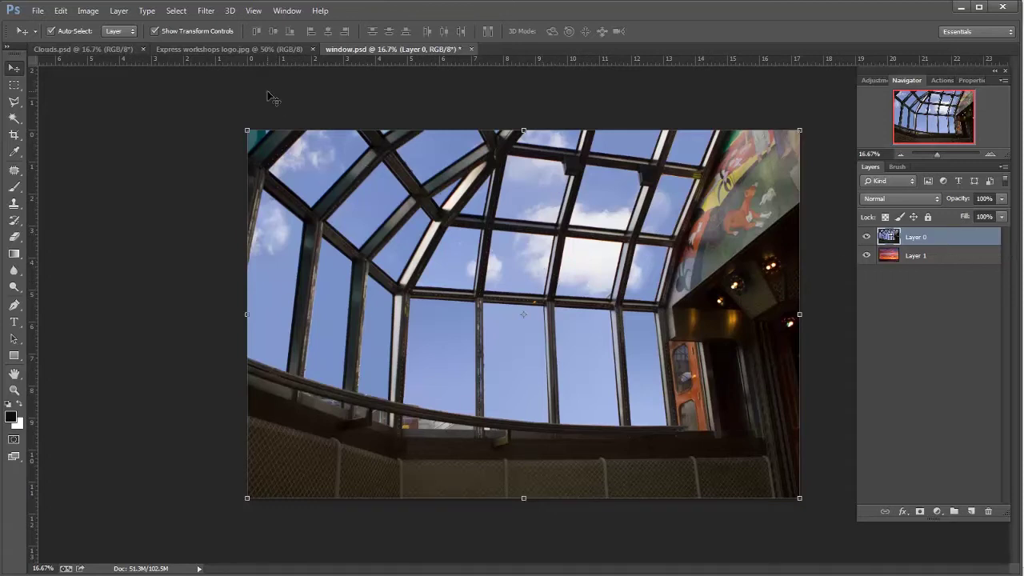
click(118, 11)
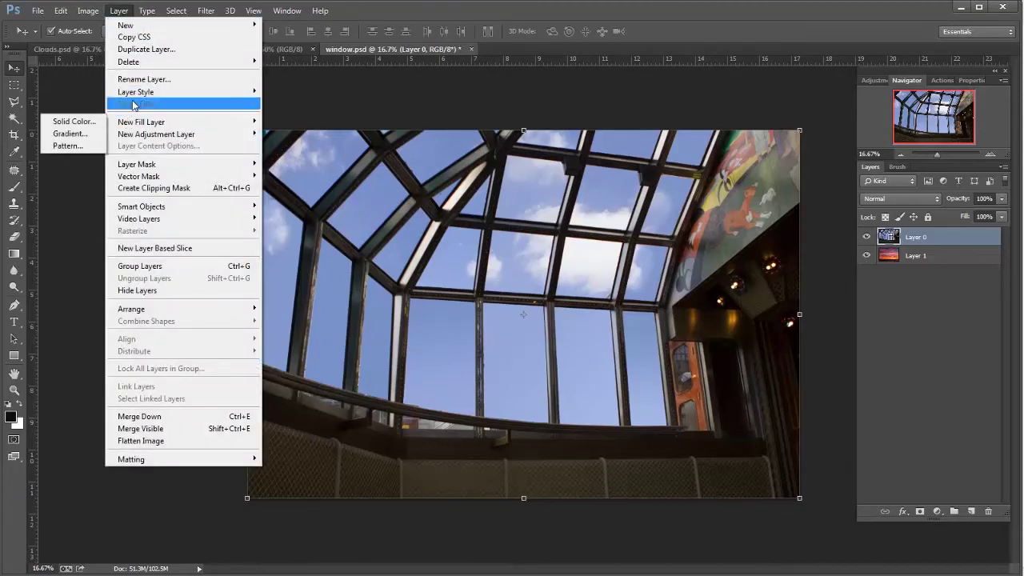
Step: Open Layer Style Blending Options for Layer 0 from its row in the Layers panel
mouse_move(133, 92)
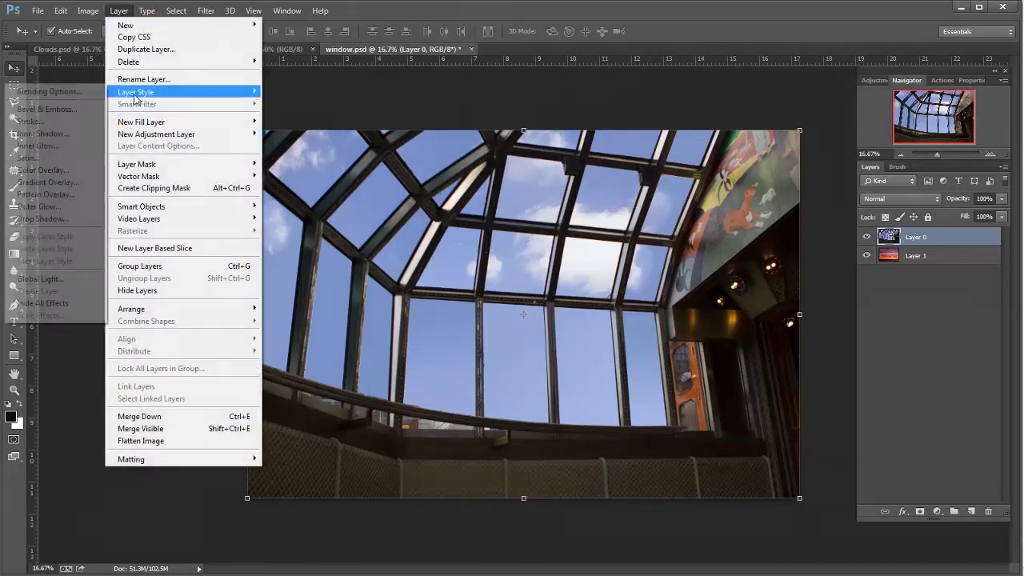
click(539, 99)
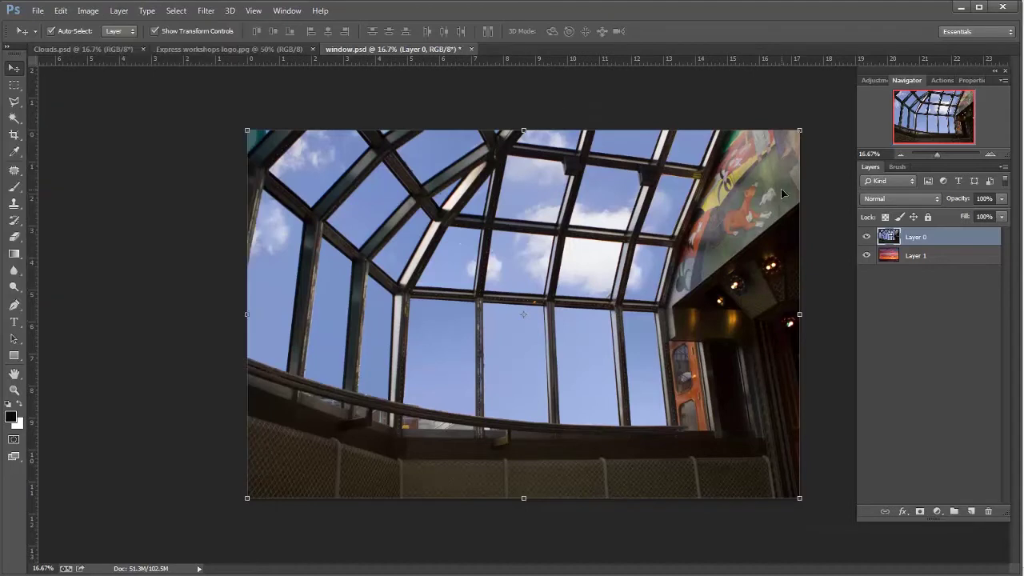
double_click(963, 240)
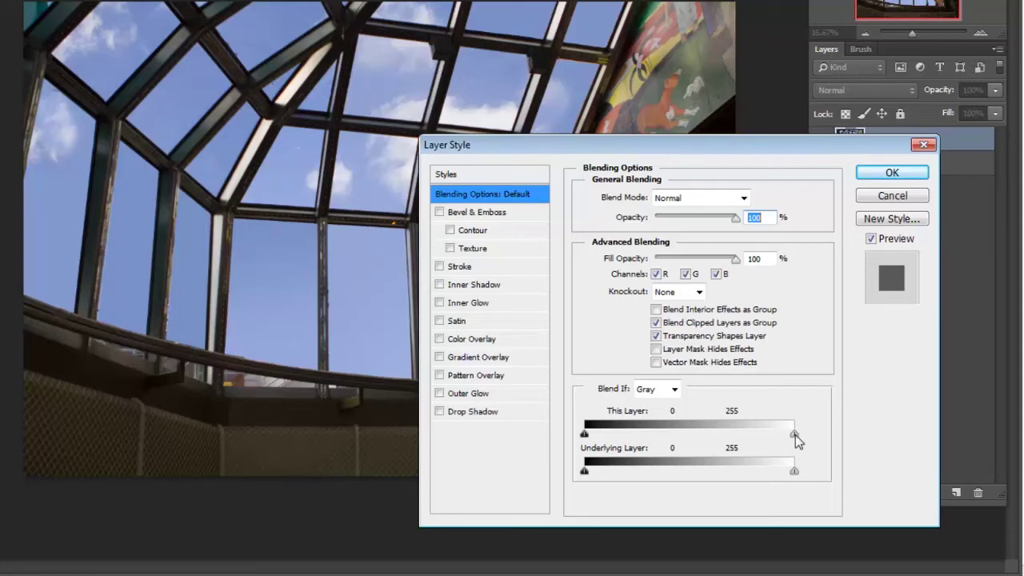
Step: Try the This Layer white slider at 128 to reveal the sunset, then discard the change
drag(795, 435, 690, 434)
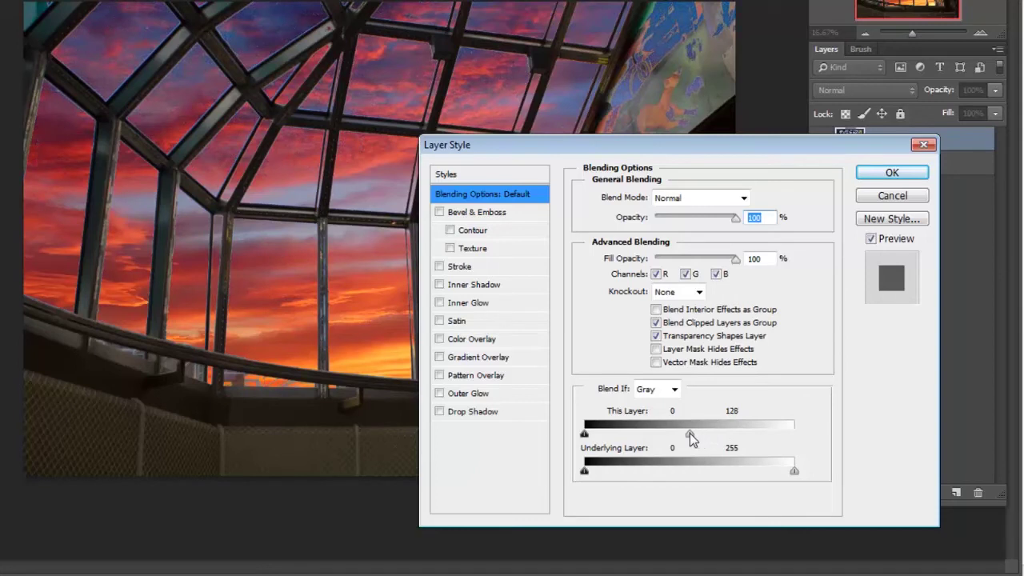
drag(679, 155, 710, 156)
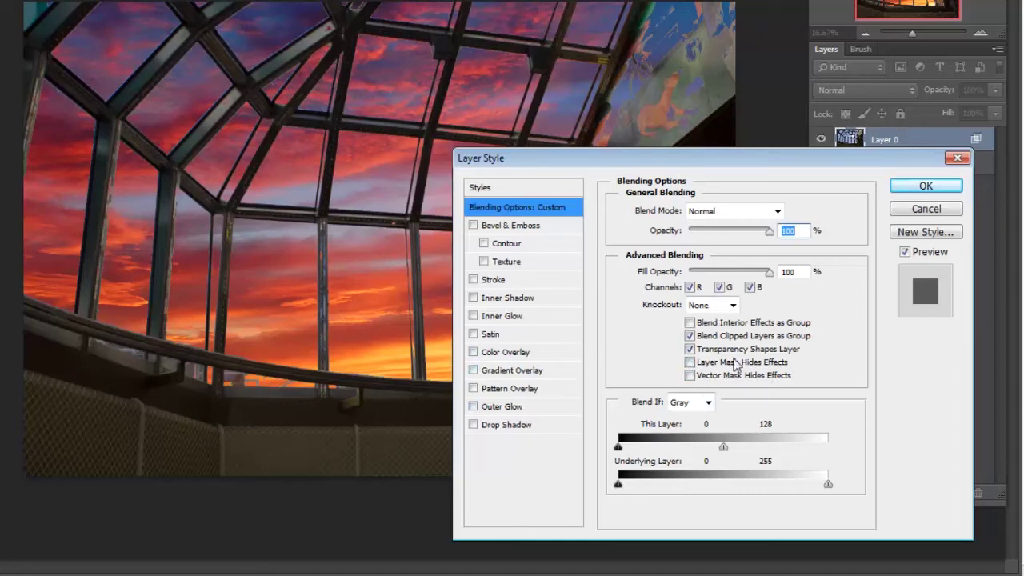
click(896, 209)
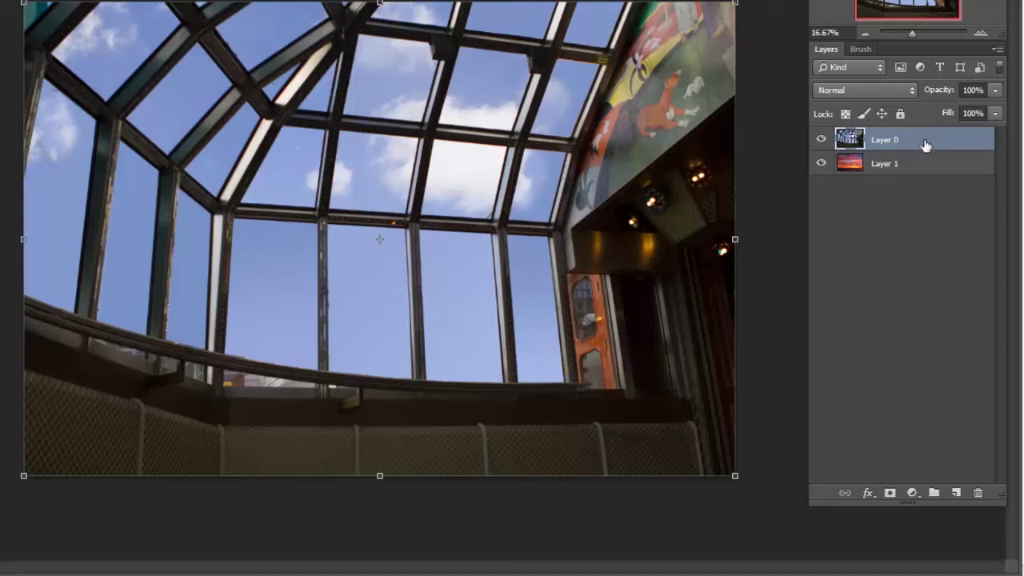
Step: Duplicate Layer 0 with Ctrl+J, hide the copy, and reselect the original Layer 0
key(ctrl+j)
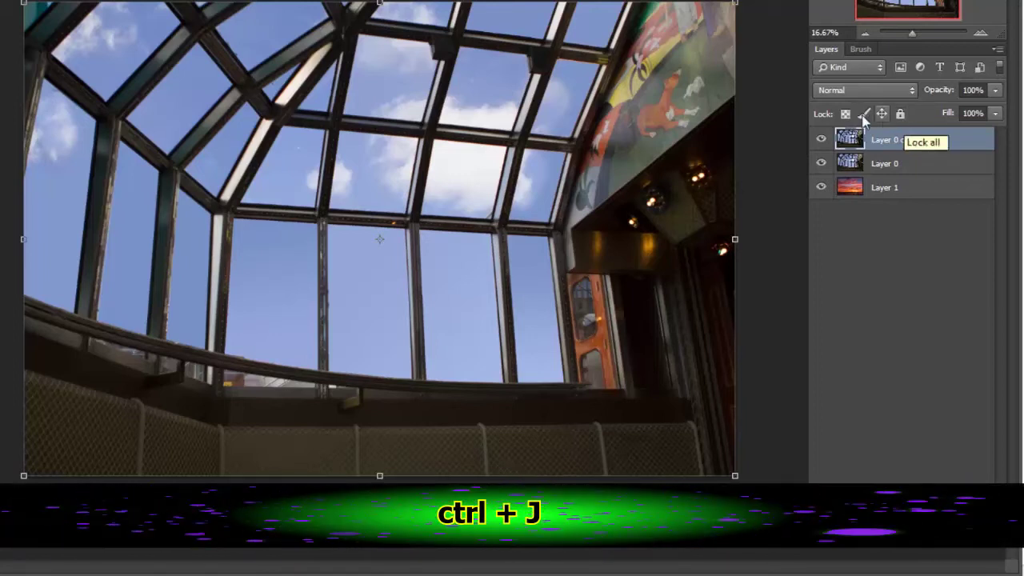
click(821, 140)
click(917, 164)
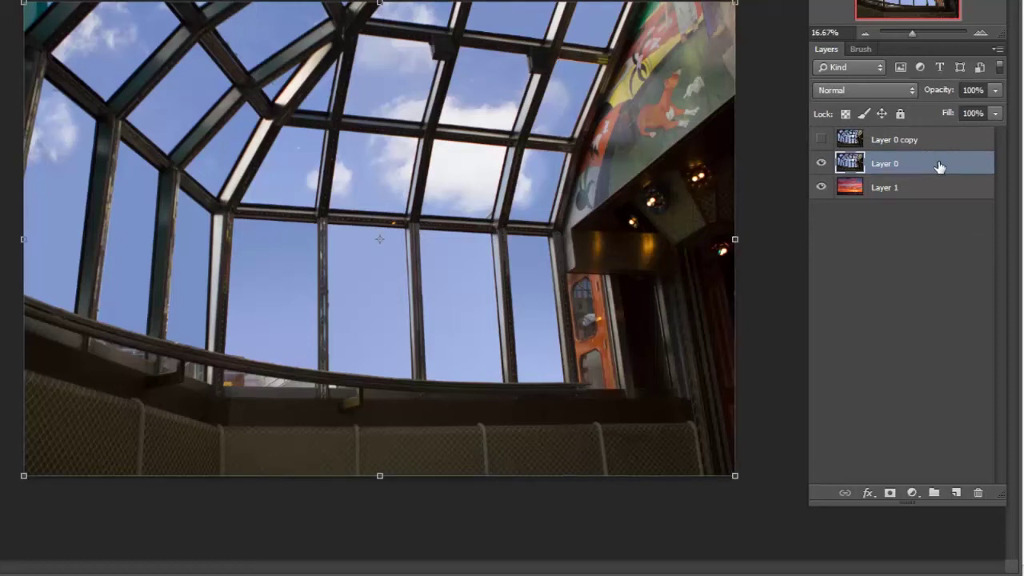
Step: Open Layer 0's blending options and drag the This Layer white slider left to reveal the sunset
double_click(940, 166)
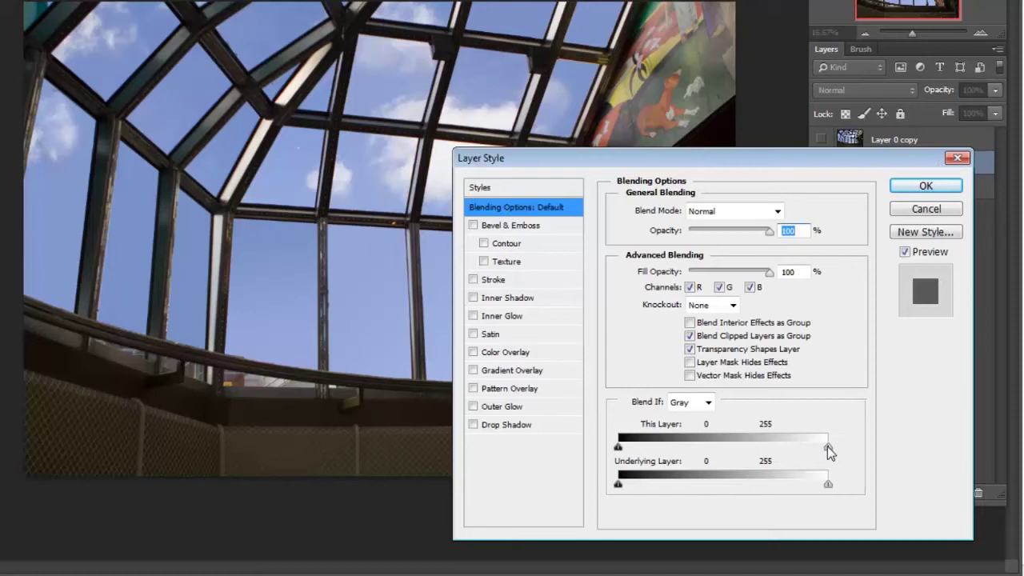
drag(827, 446, 756, 459)
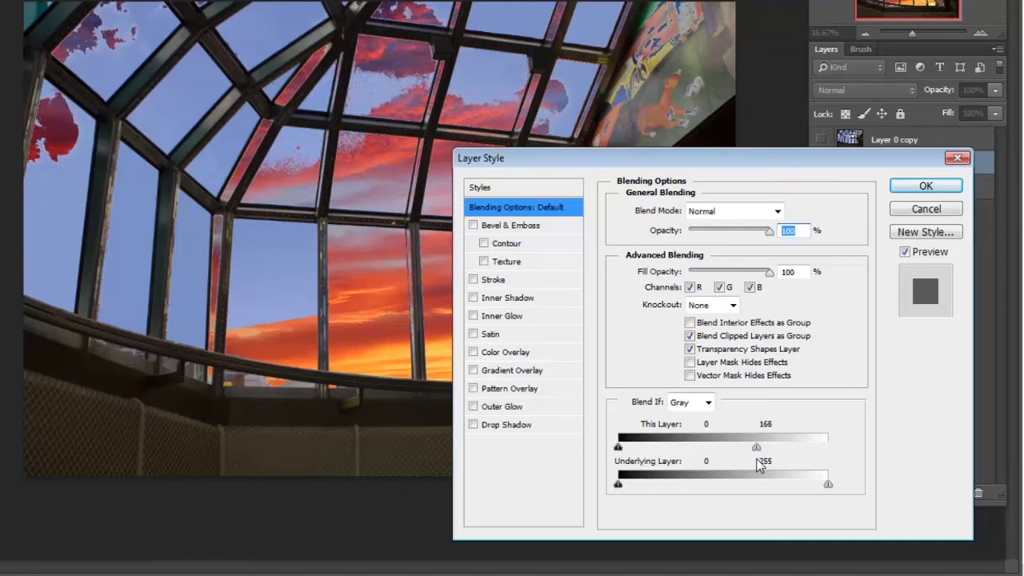
drag(757, 464, 754, 457)
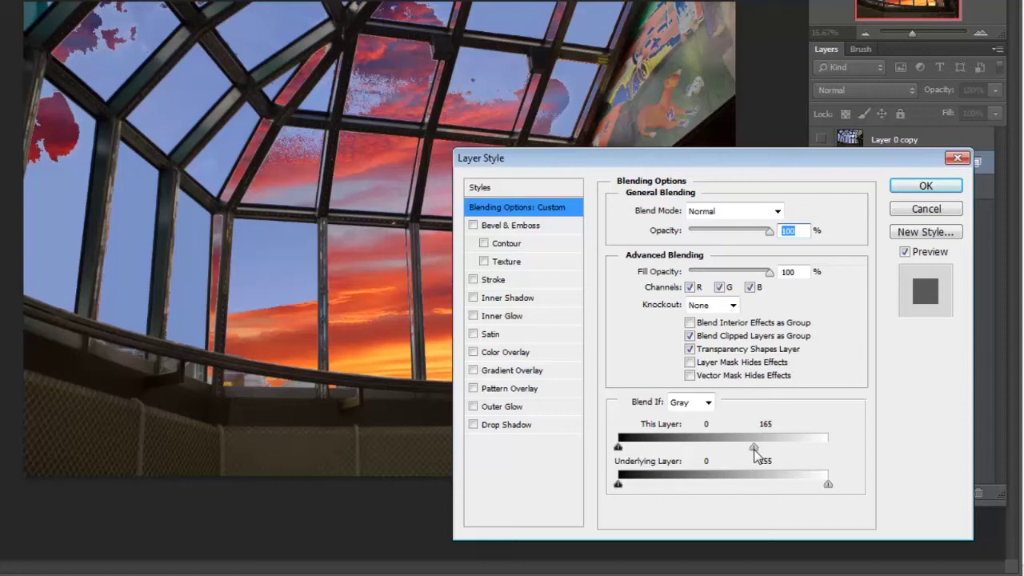
Step: Alt-split the This Layer white point to 120 / 147 for a soft sky transition
key(alt)
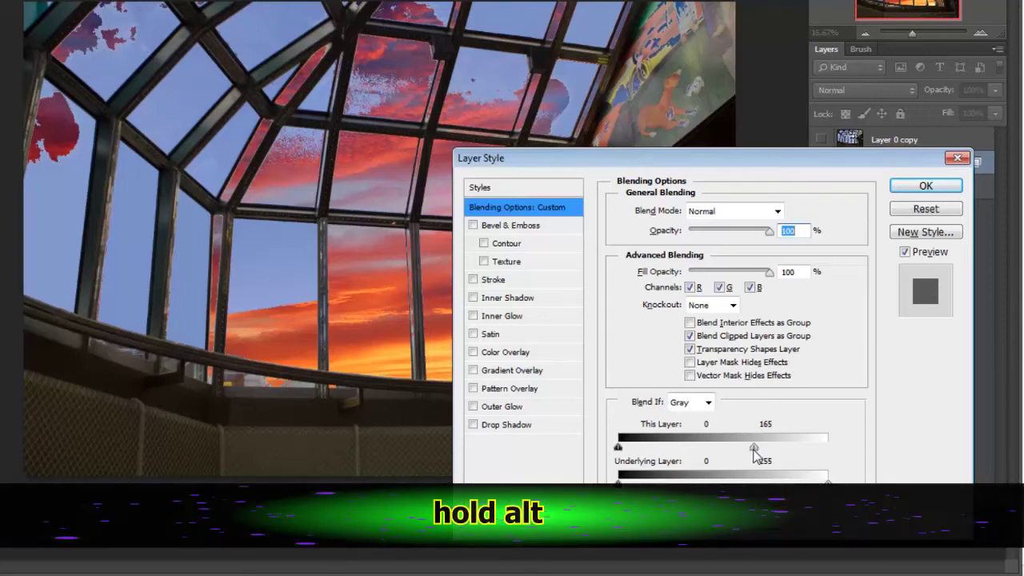
drag(754, 448, 743, 450)
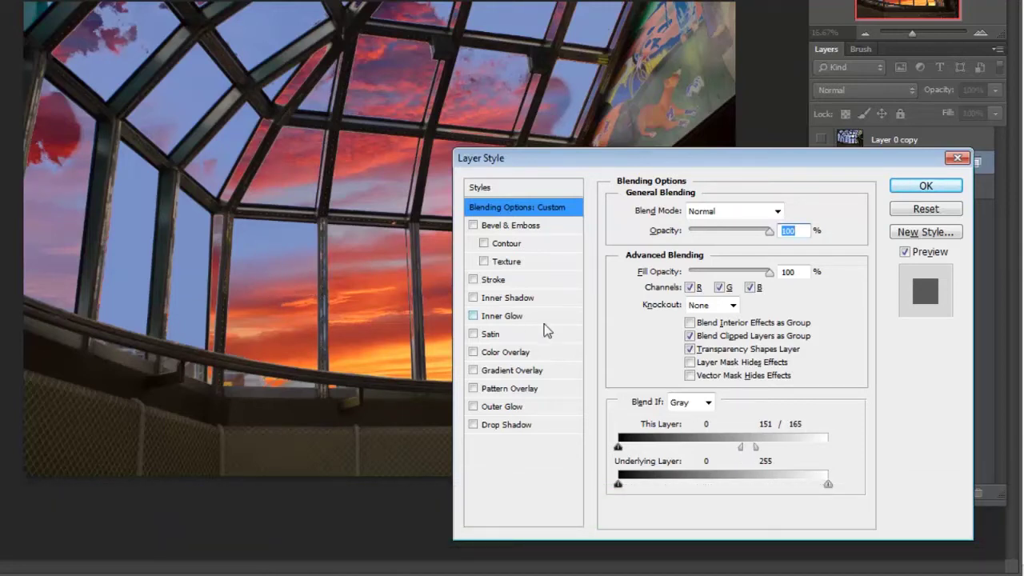
drag(756, 448, 717, 449)
key(alt)
drag(670, 160, 608, 167)
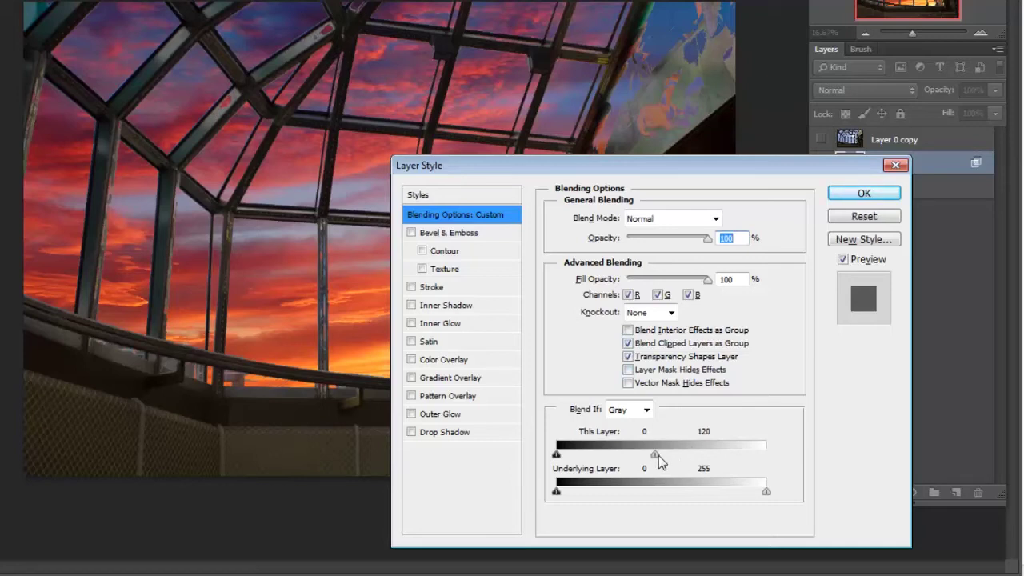
drag(657, 455, 677, 454)
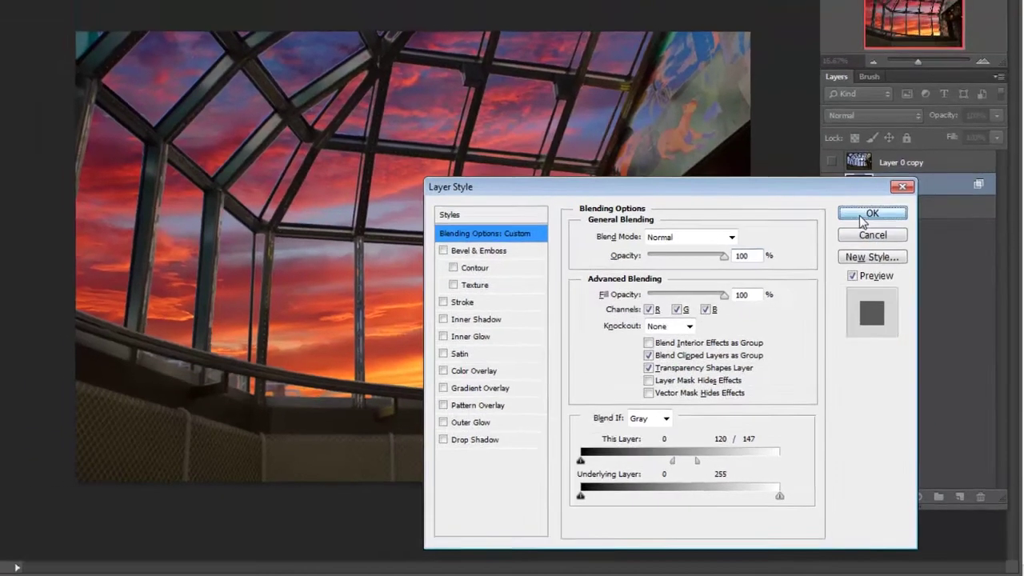
Step: Apply the blend settings, then make Layer 0 copy visible and selected
click(855, 200)
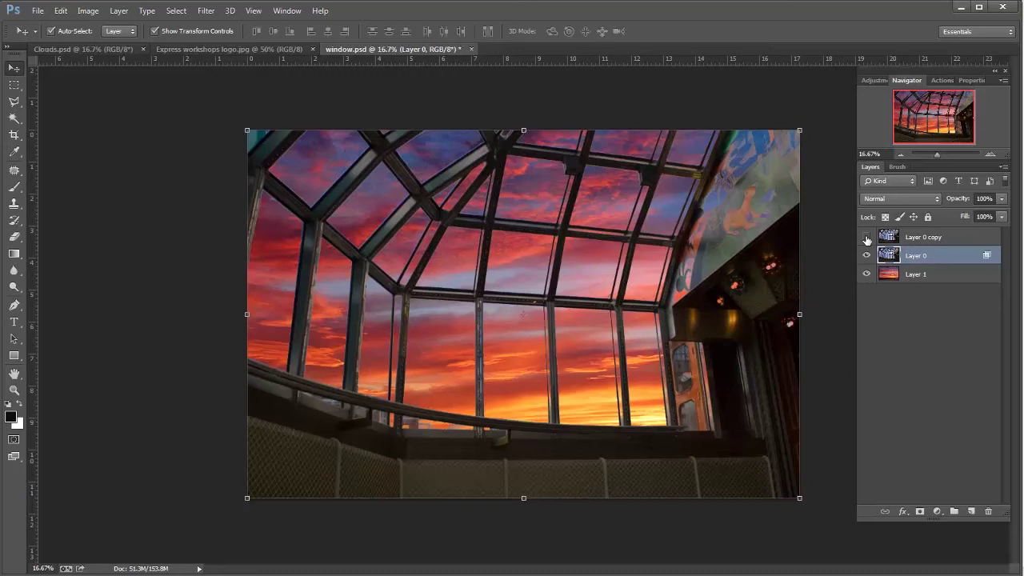
click(866, 238)
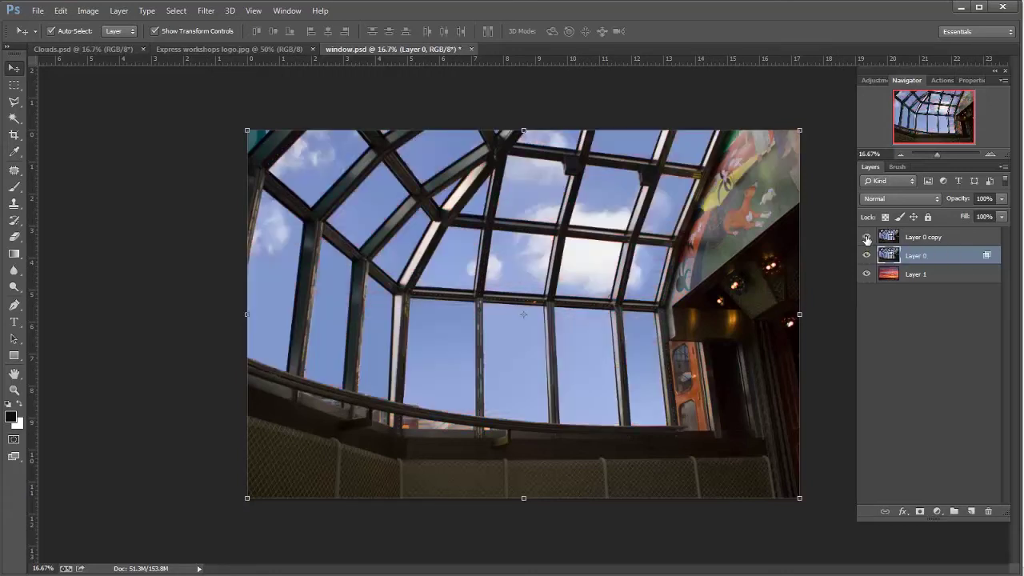
click(938, 238)
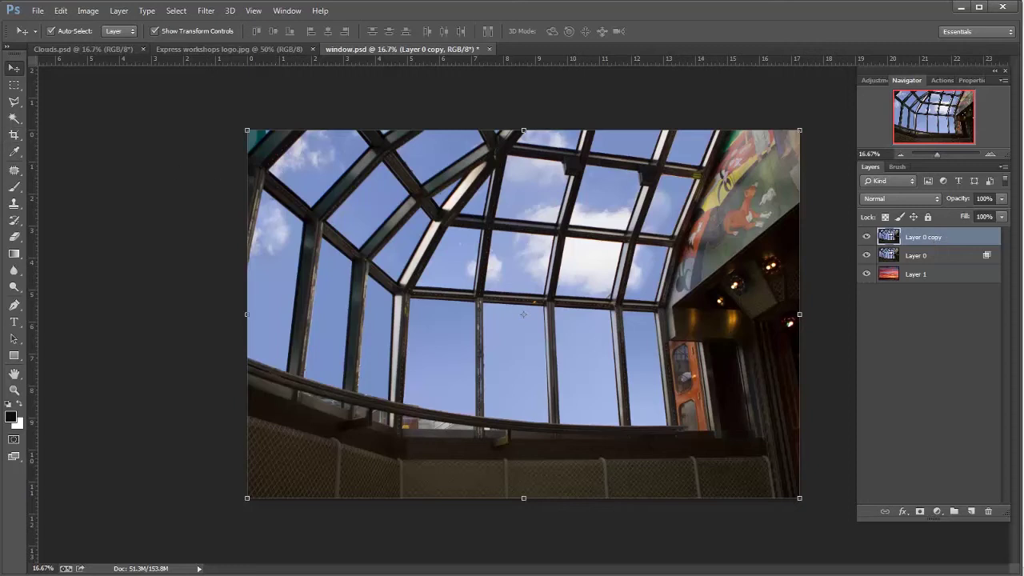
Step: Select the elevator, mural wall and lower railing with the Polygonal Lasso, excluding the glass roof
click(14, 101)
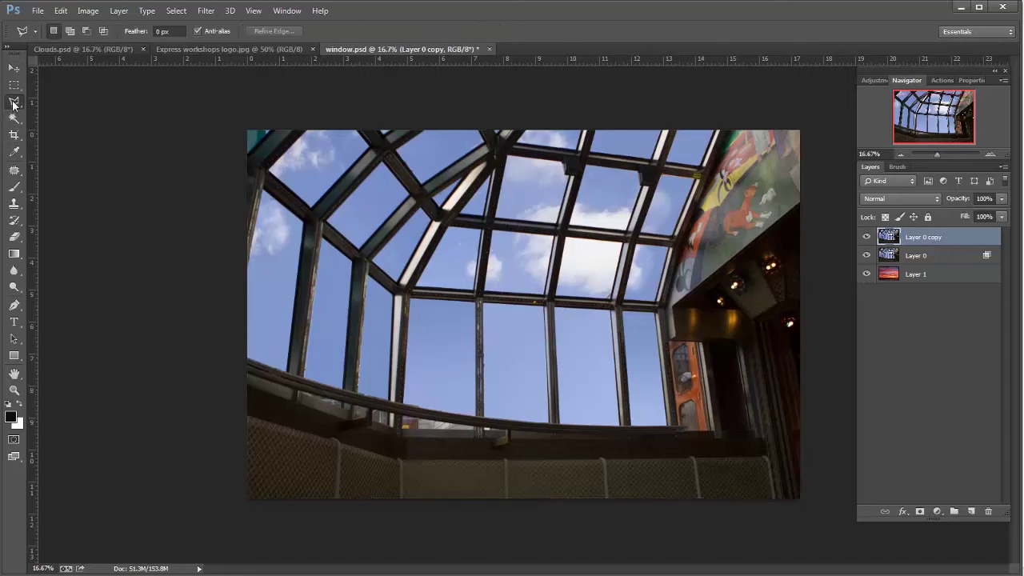
click(727, 131)
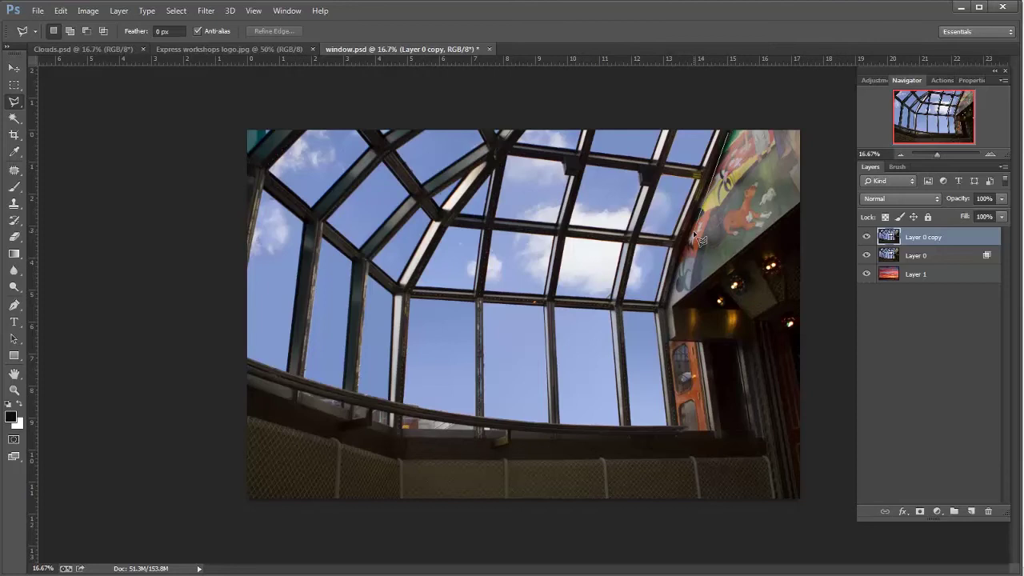
click(665, 304)
click(669, 341)
click(698, 343)
click(712, 431)
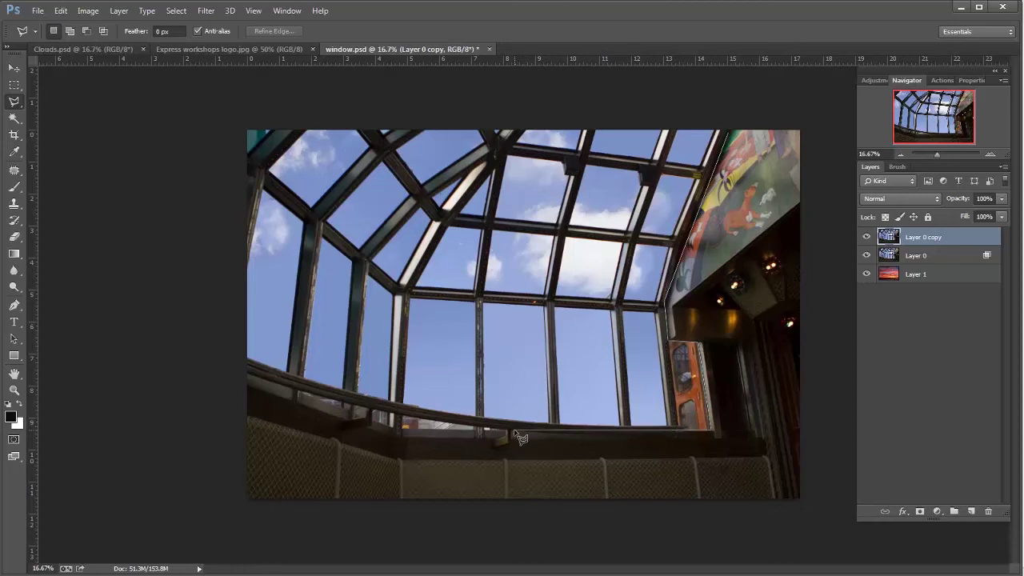
click(406, 428)
click(244, 375)
click(242, 506)
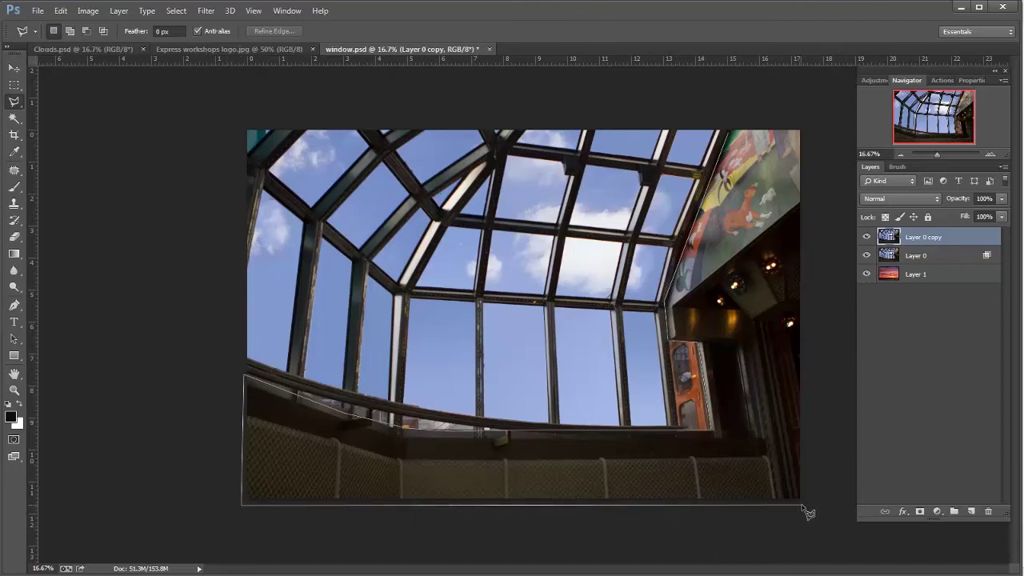
click(802, 505)
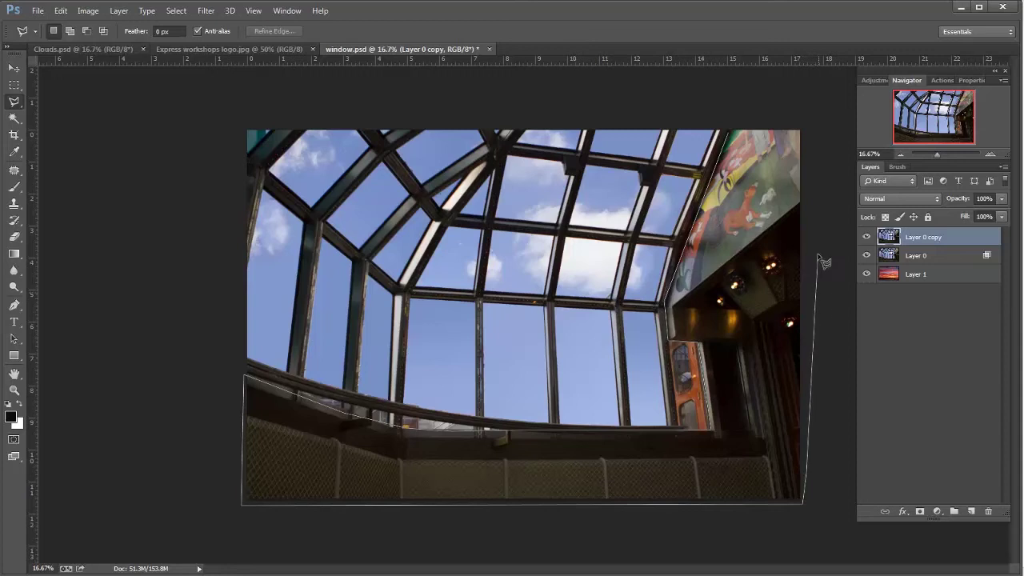
click(807, 126)
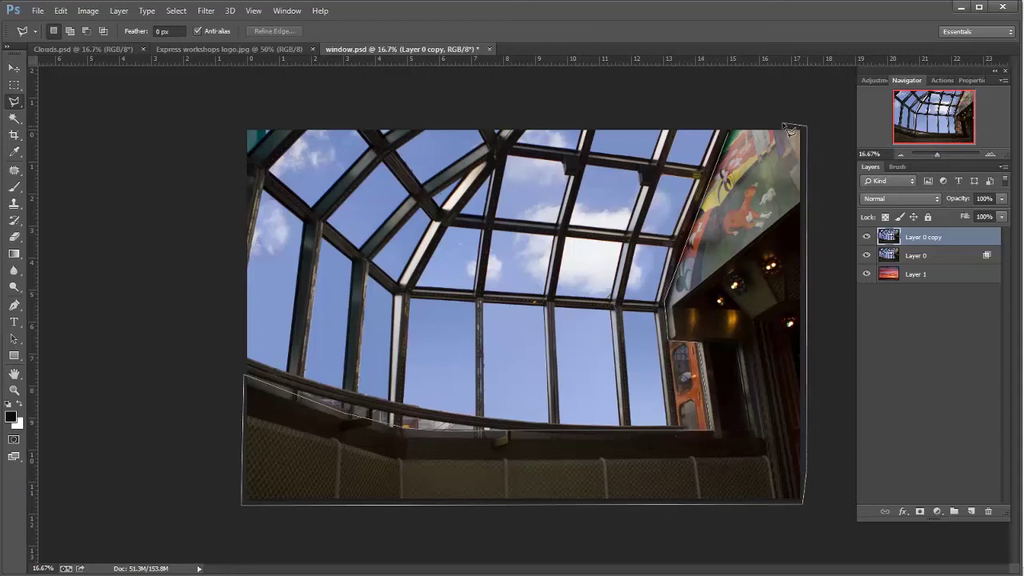
click(731, 126)
click(734, 140)
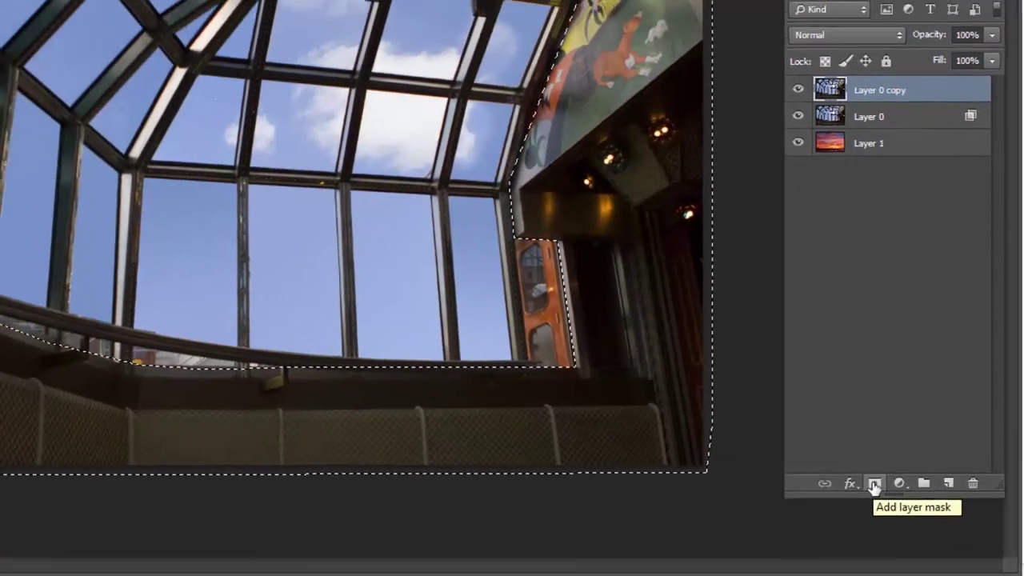
Step: Mask Layer 0 copy to the elevator and railing, then switch to the Express workshops logo document
click(865, 479)
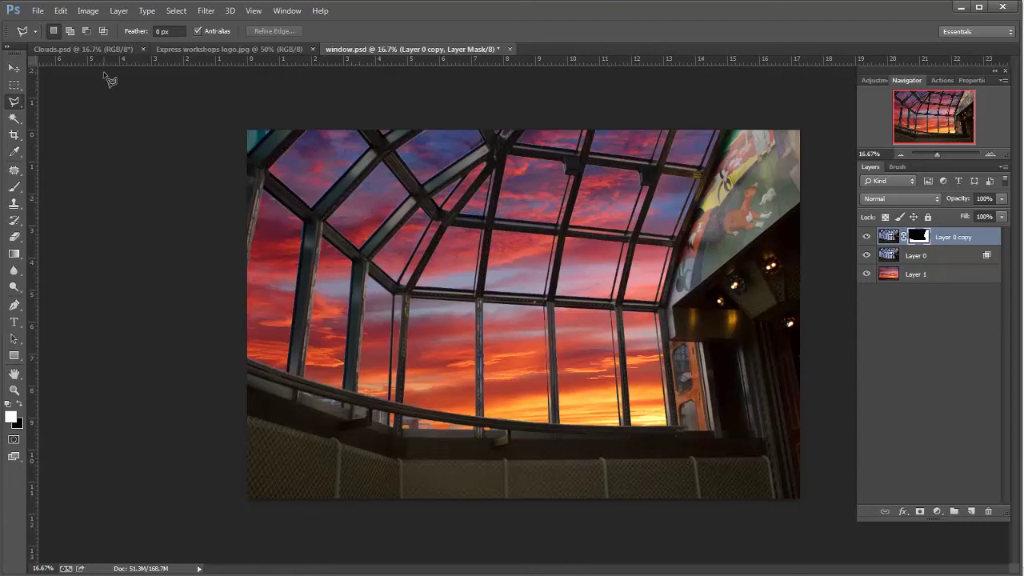
click(245, 49)
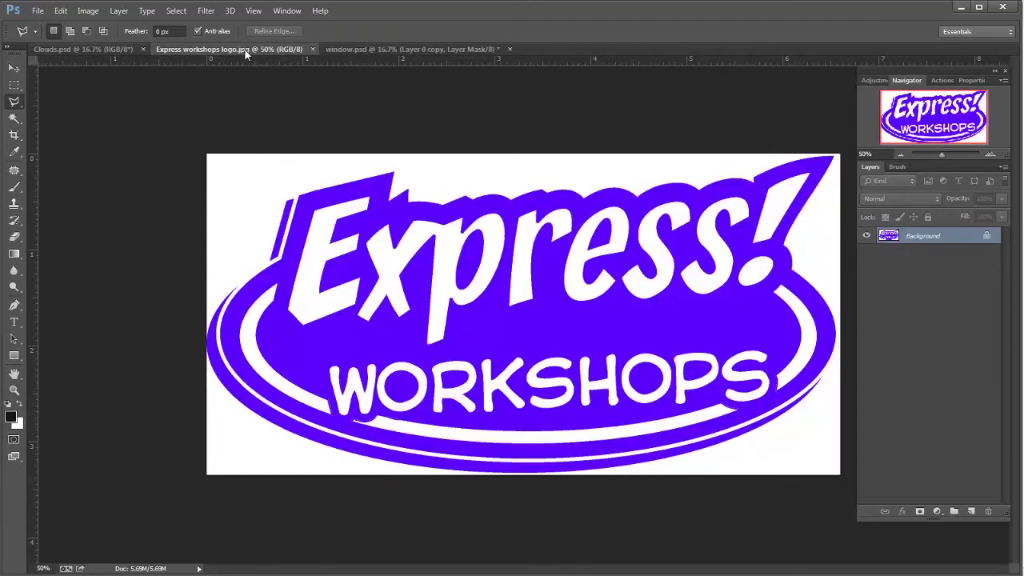
Step: Drag the Express Workshops logo into window.psd, scale it to about 73%, and place it bottom-left
click(15, 69)
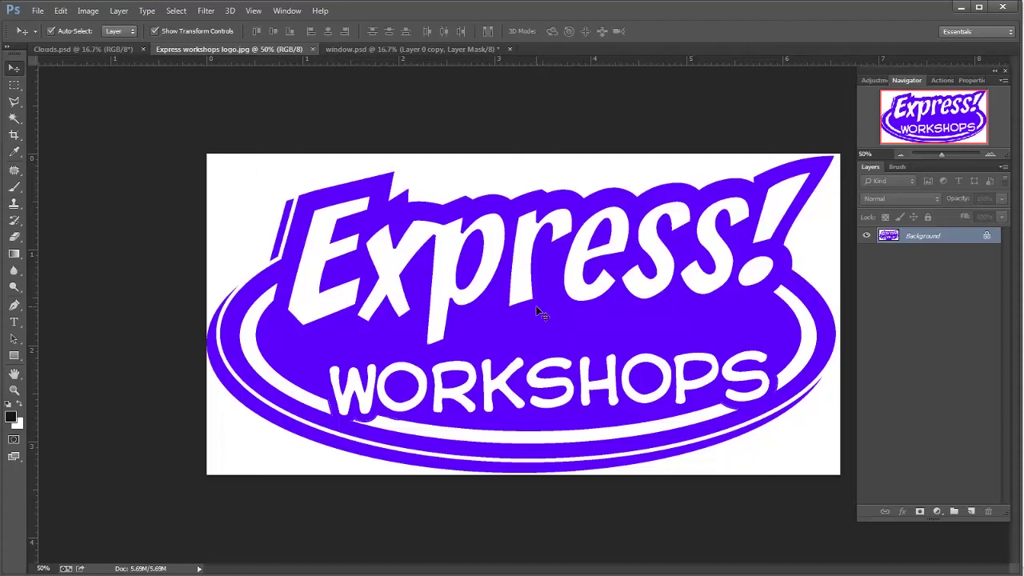
drag(541, 317, 380, 428)
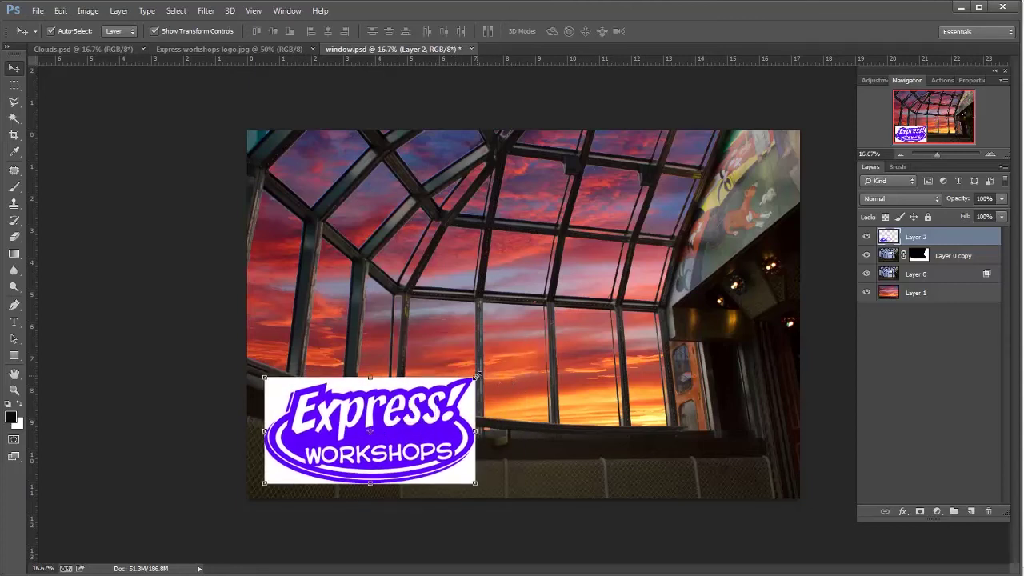
drag(476, 374, 418, 407)
drag(372, 448, 368, 455)
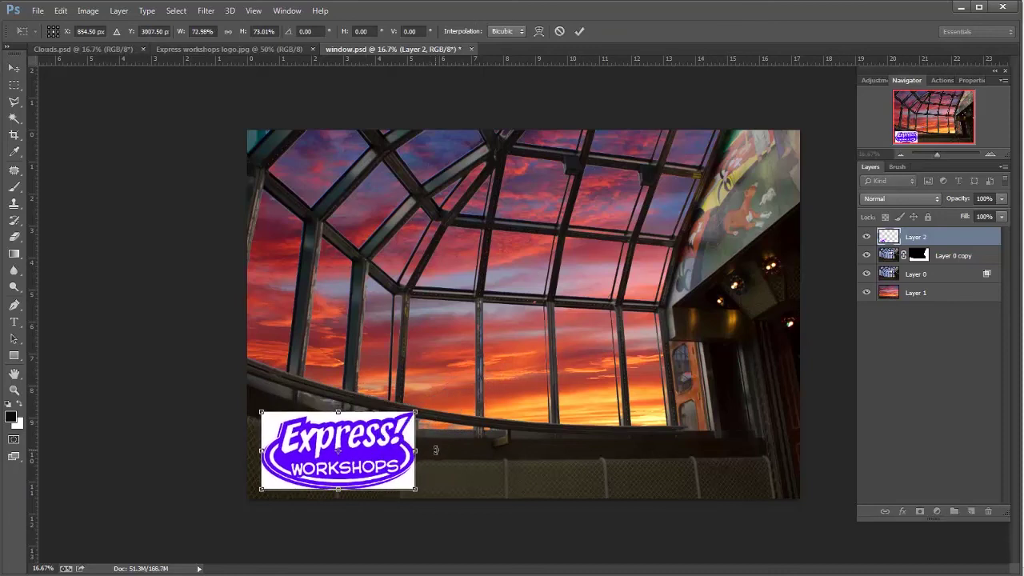
click(579, 31)
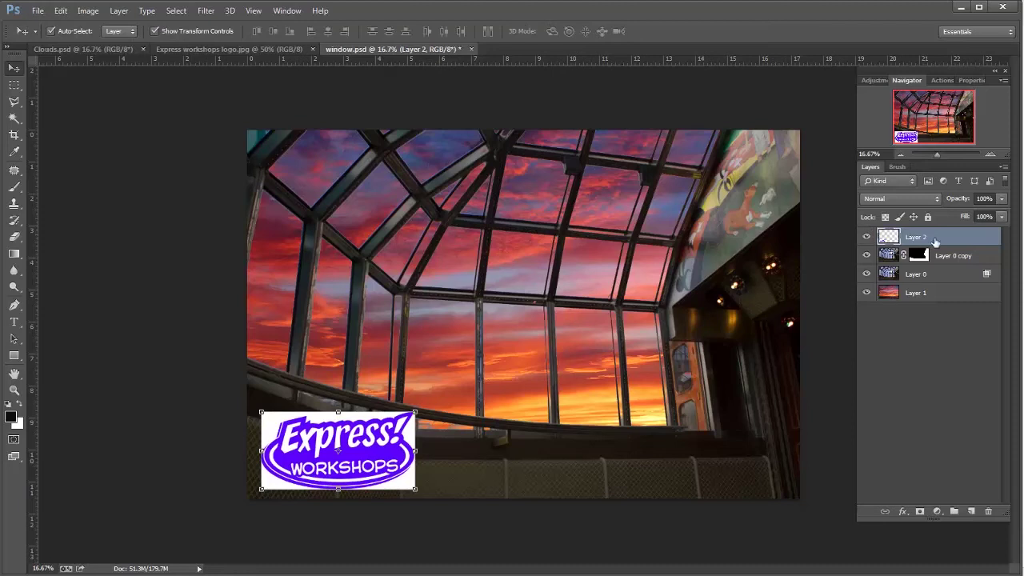
Step: Try Multiply blending on Layer 2, then return it to Normal blend mode
click(911, 202)
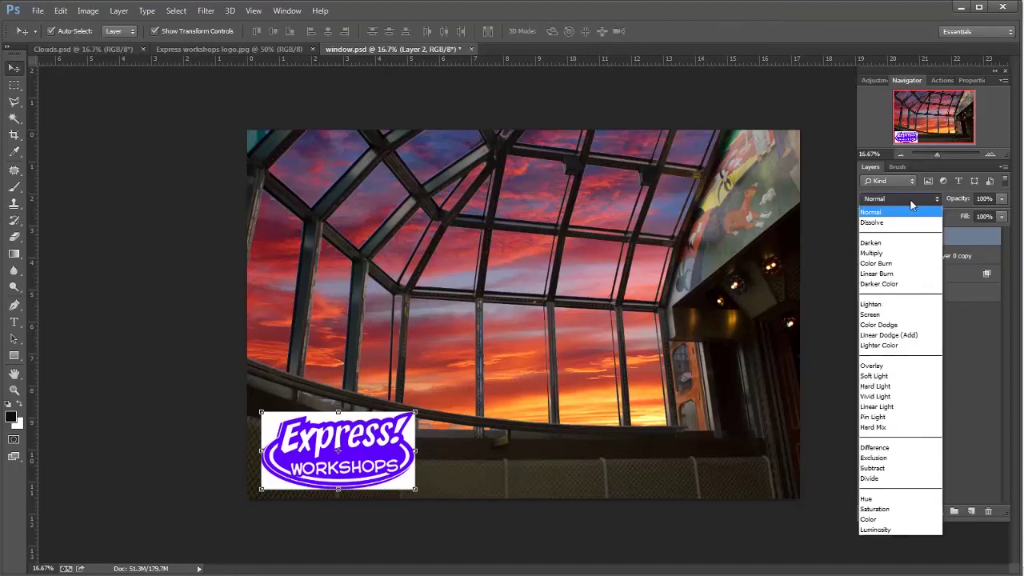
click(887, 253)
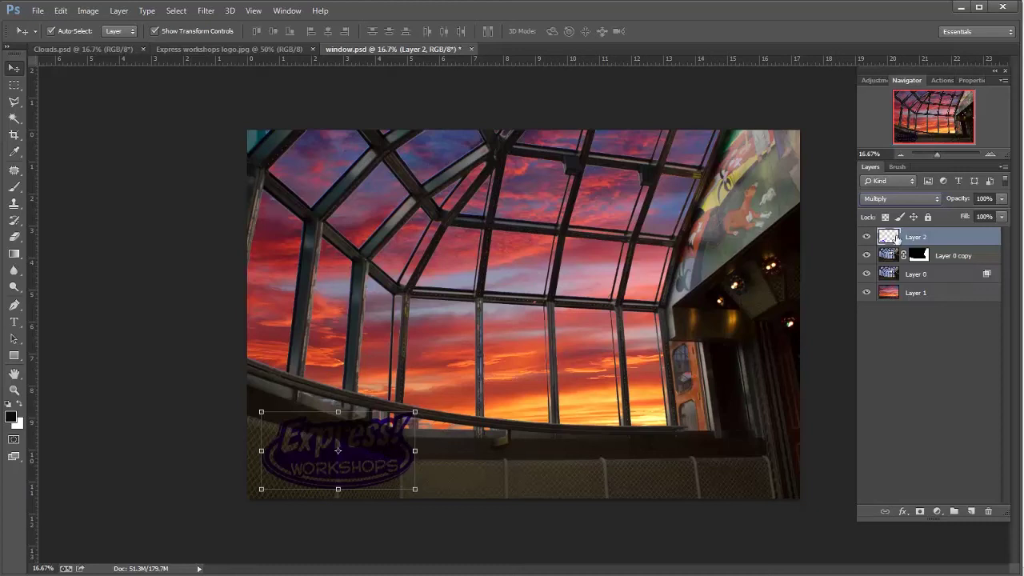
click(898, 201)
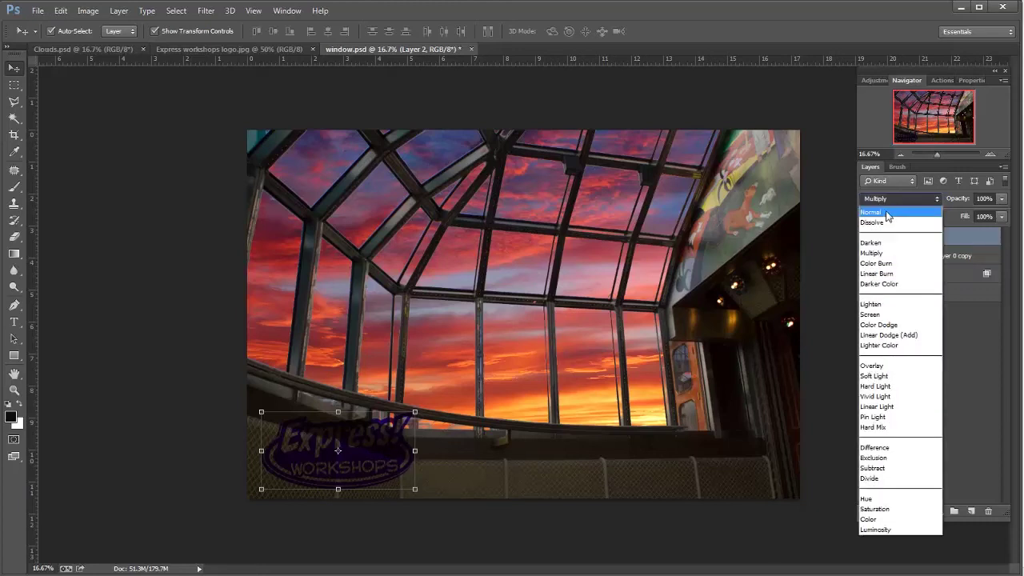
click(887, 213)
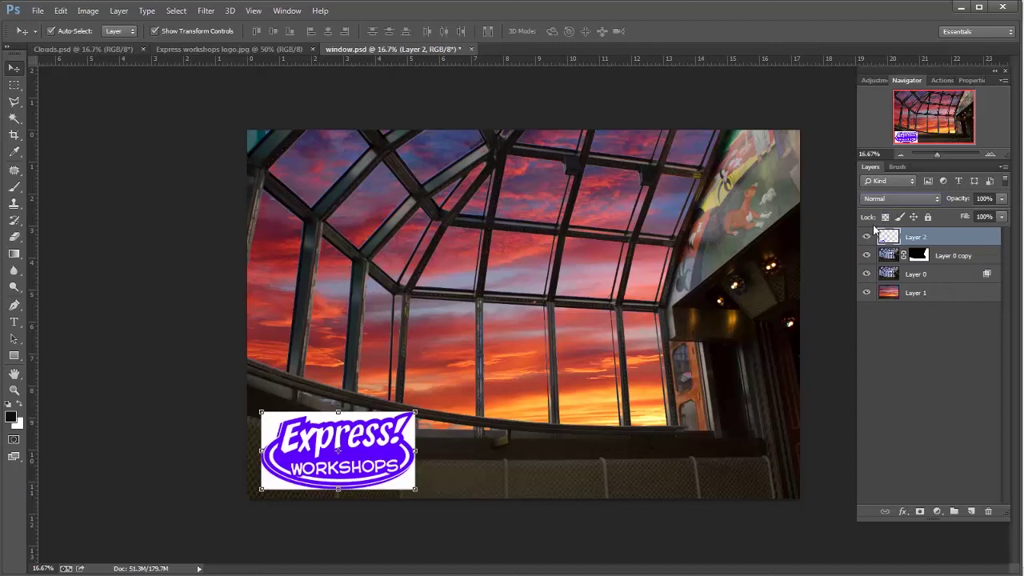
Step: Drag the white This Layer Blend If slider left to remove Layer 2's white background, then reposition the logo
double_click(953, 238)
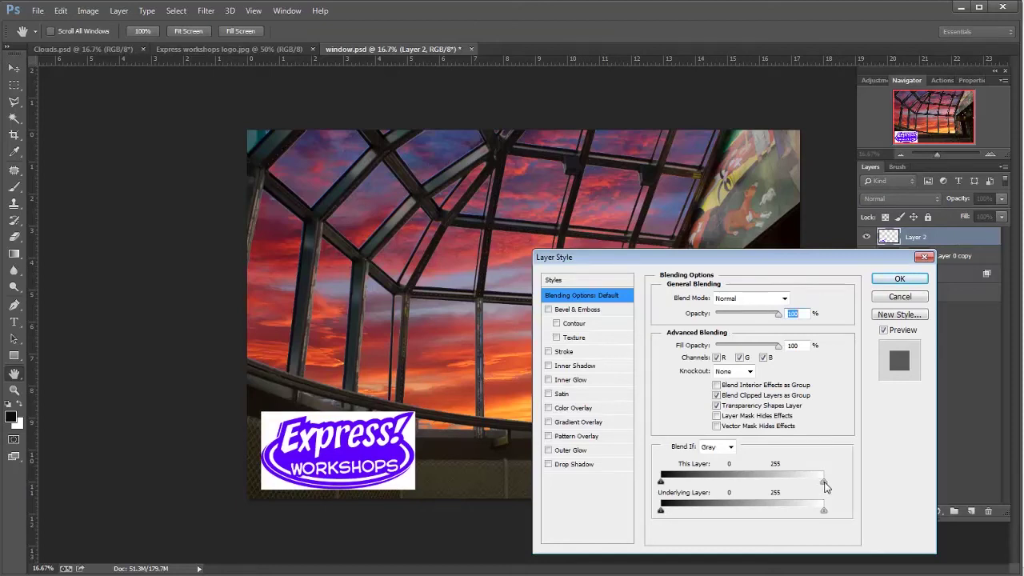
drag(824, 484, 761, 494)
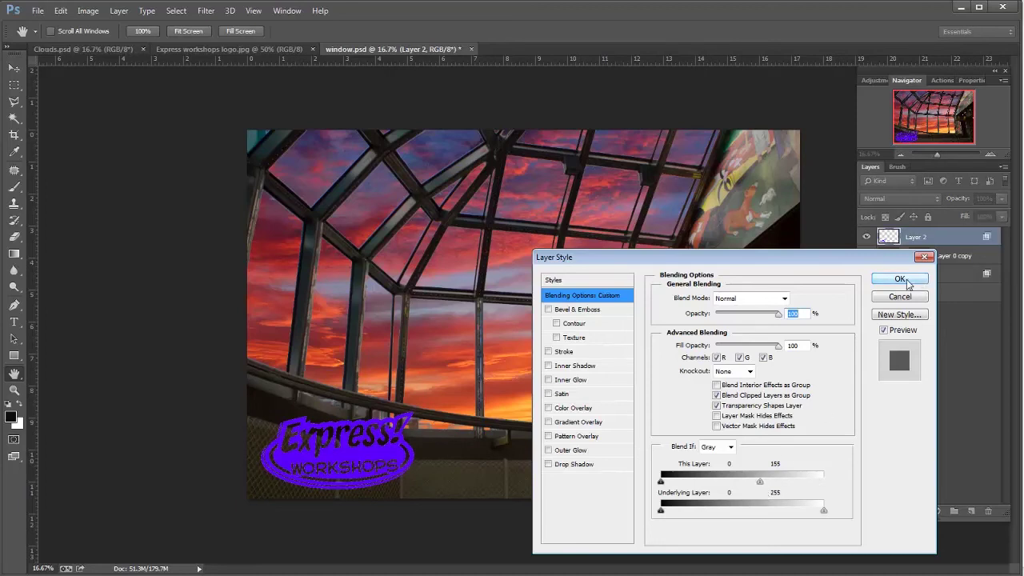
click(899, 279)
key(v)
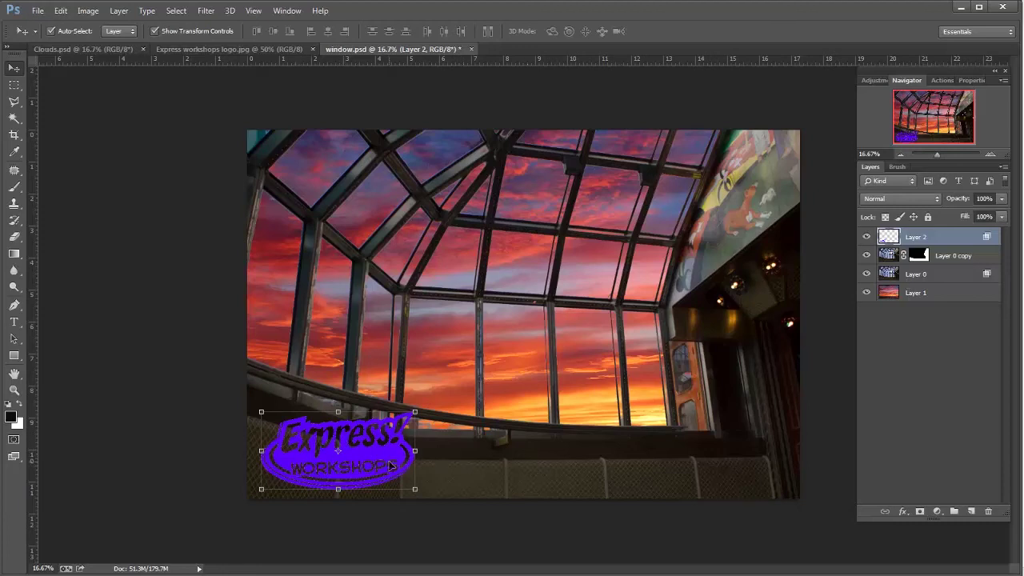
mouse_move(390, 466)
mouse_down()
mouse_move(472, 360)
mouse_move(520, 348)
mouse_move(572, 381)
mouse_move(544, 361)
mouse_move(396, 463)
mouse_move(385, 445)
mouse_move(395, 449)
mouse_up()
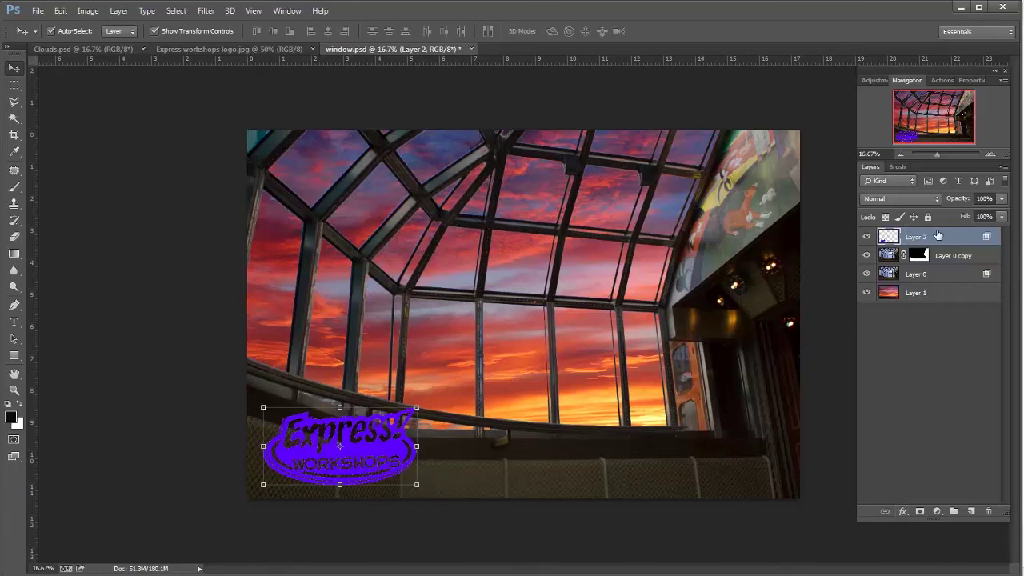
click(902, 512)
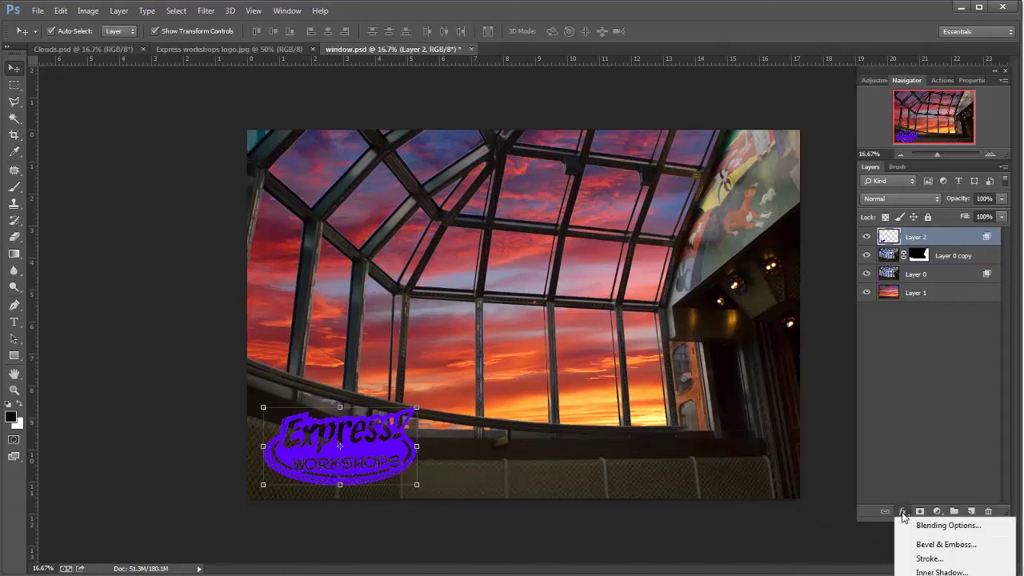
click(929, 559)
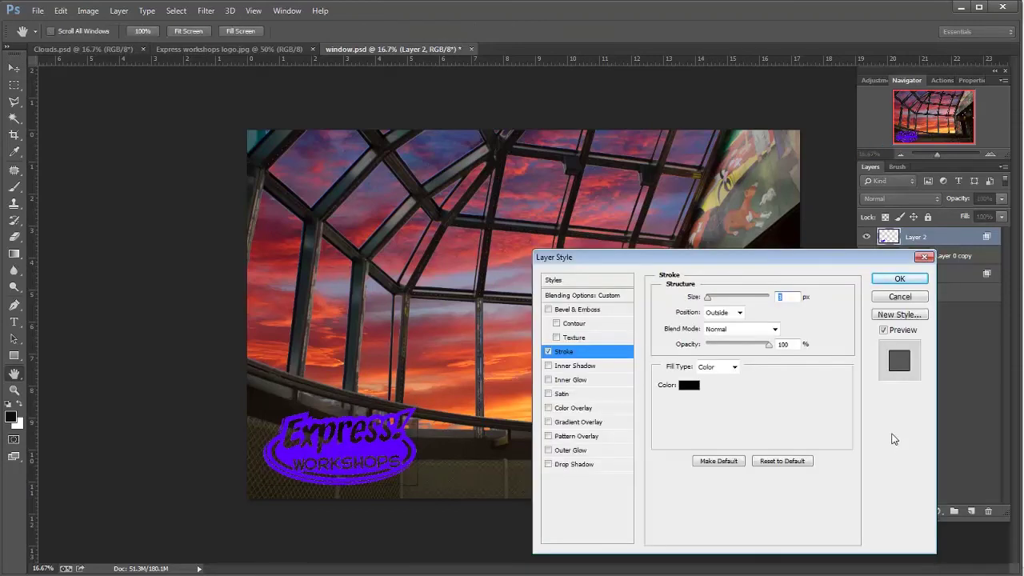
click(690, 386)
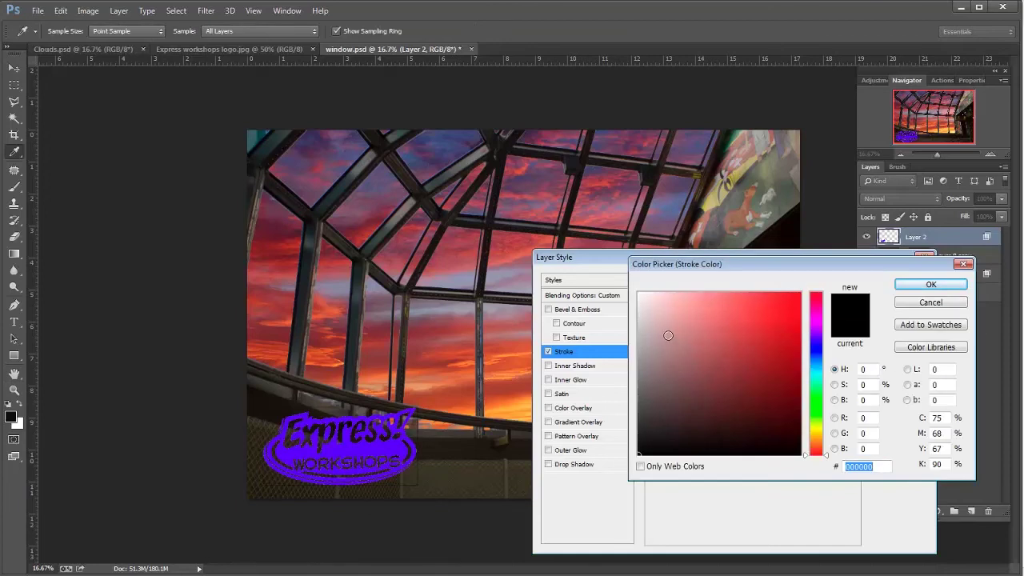
drag(668, 335, 619, 278)
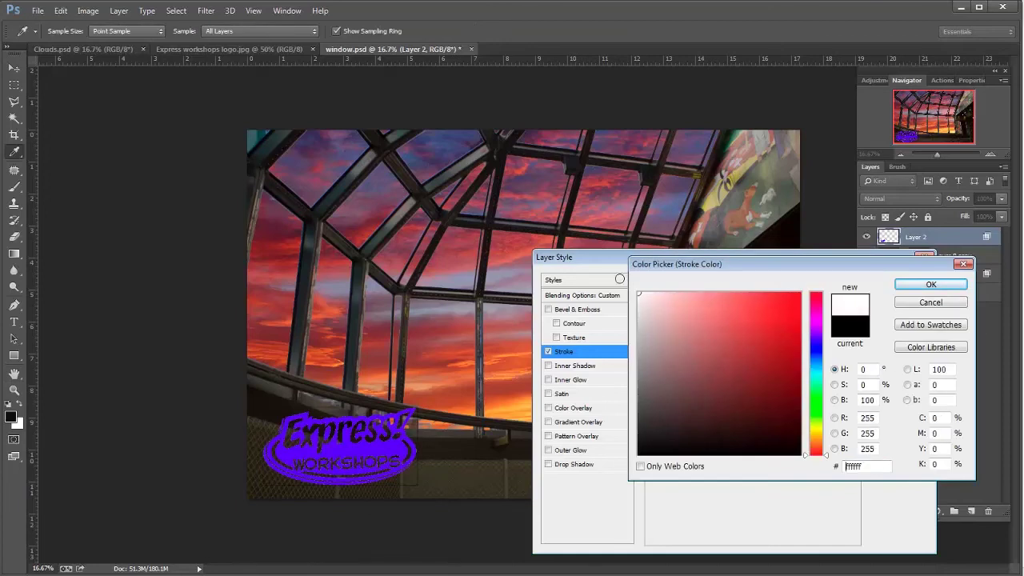
click(932, 285)
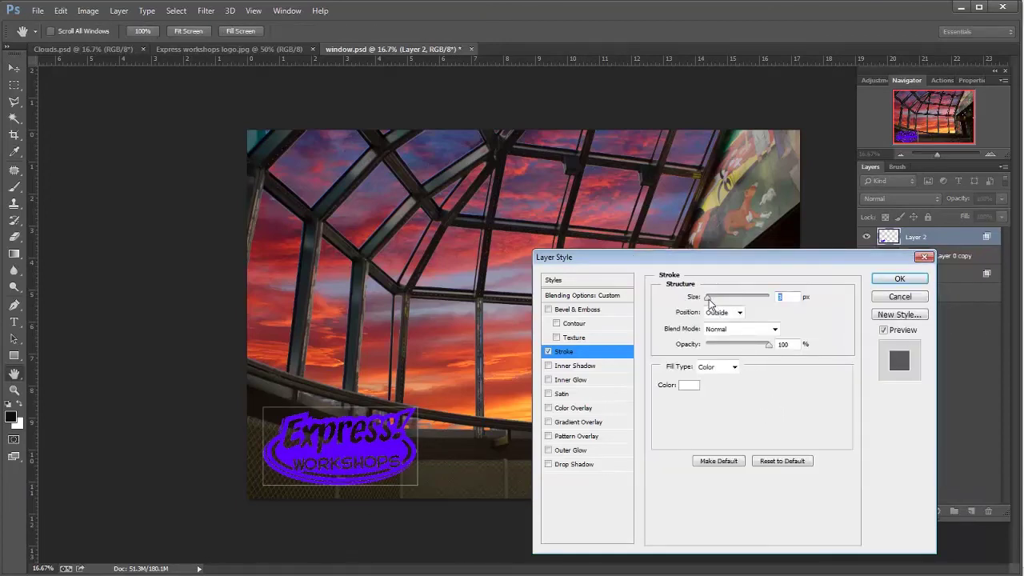
mouse_move(709, 303)
mouse_down()
mouse_move(730, 306)
mouse_move(708, 312)
mouse_up()
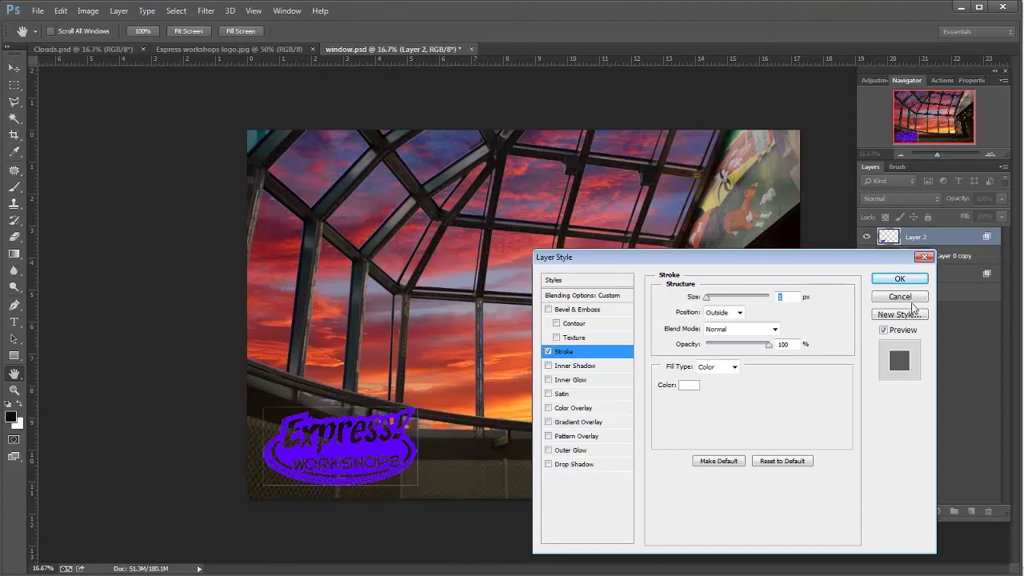
click(899, 297)
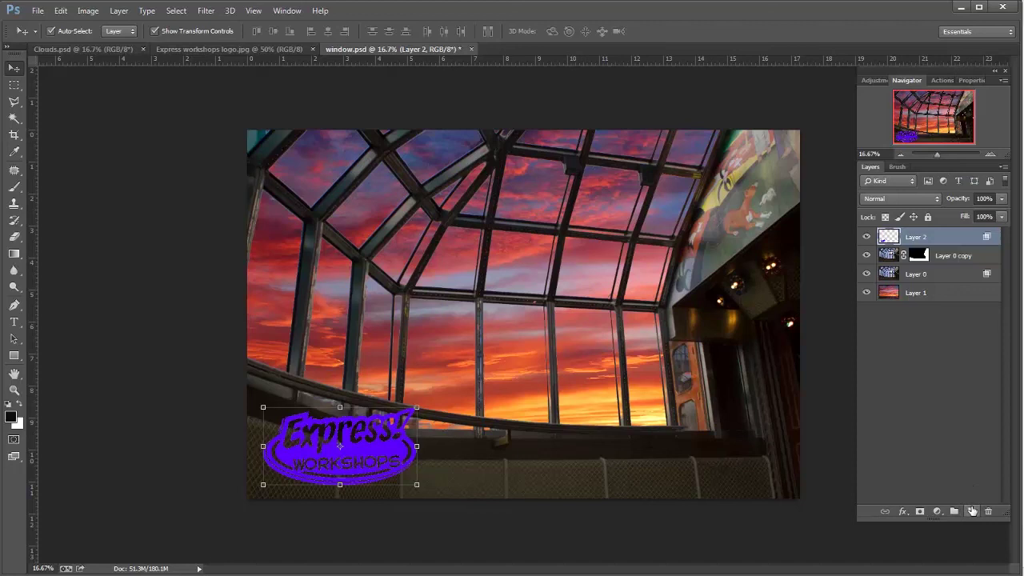
Step: Add an empty layer below Layer 2, merge both into one Layer 2, and nudge the logo
click(973, 510)
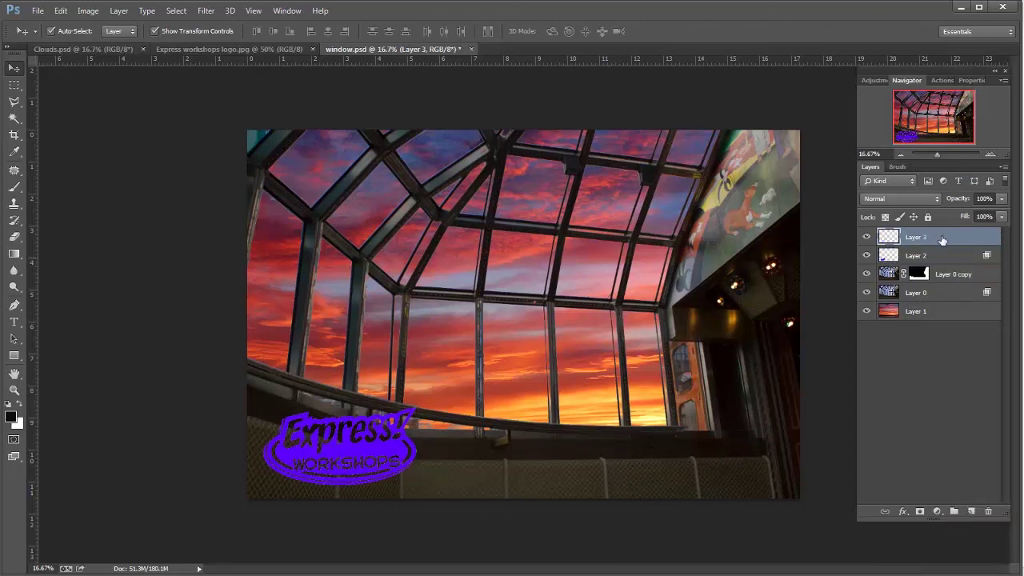
drag(942, 239, 944, 269)
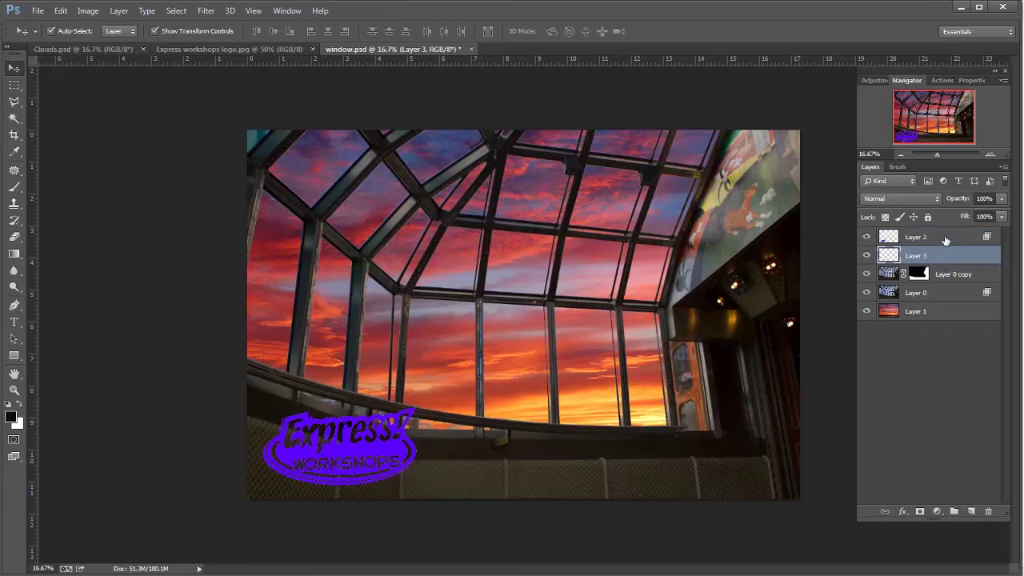
click(945, 237)
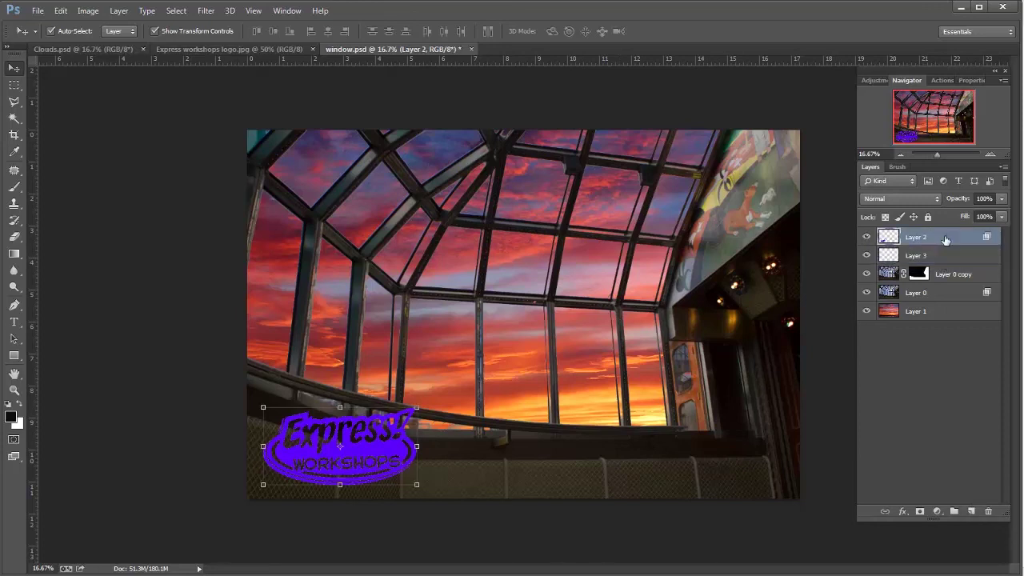
shift+click(952, 256)
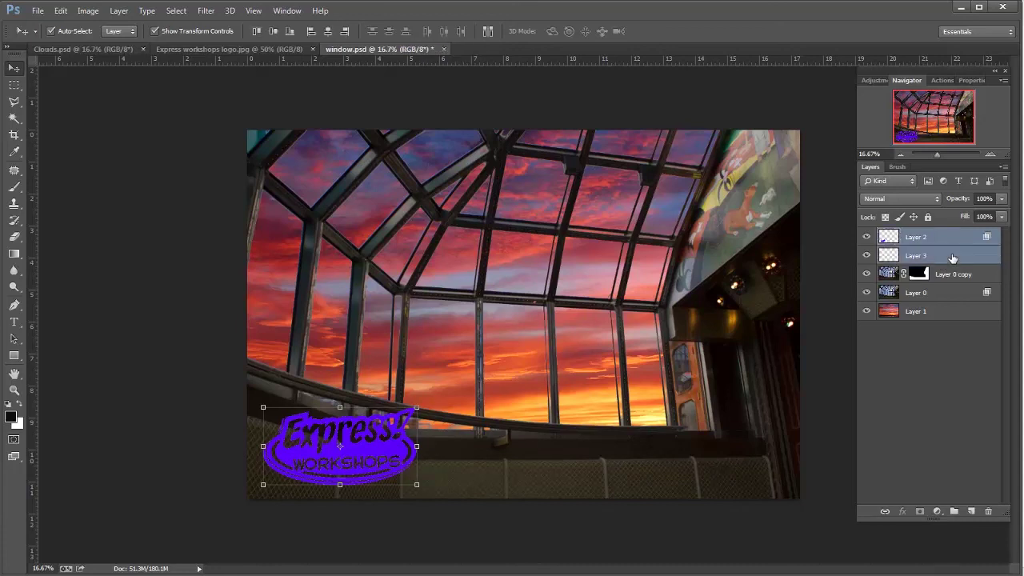
right_click(952, 258)
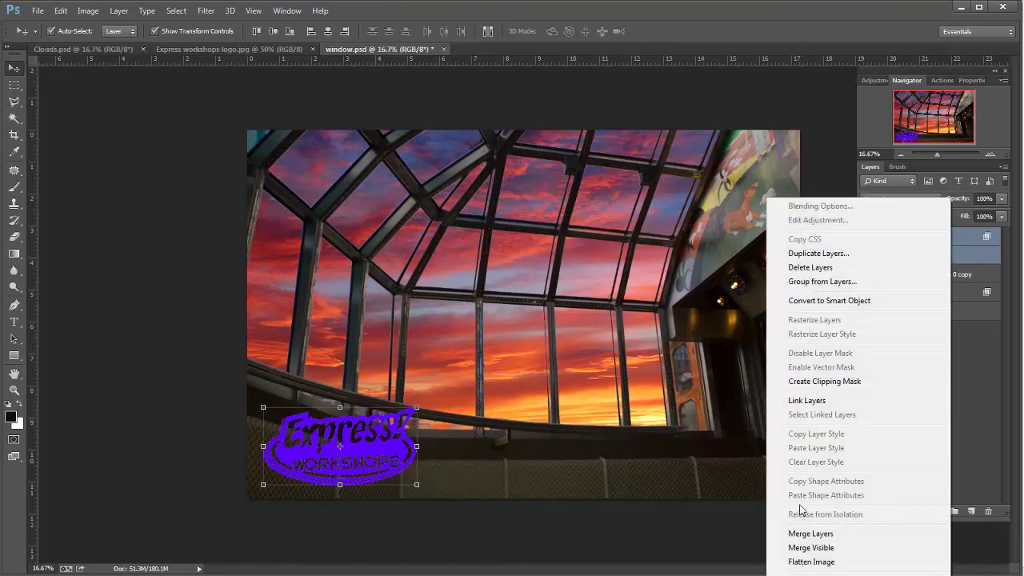
click(808, 535)
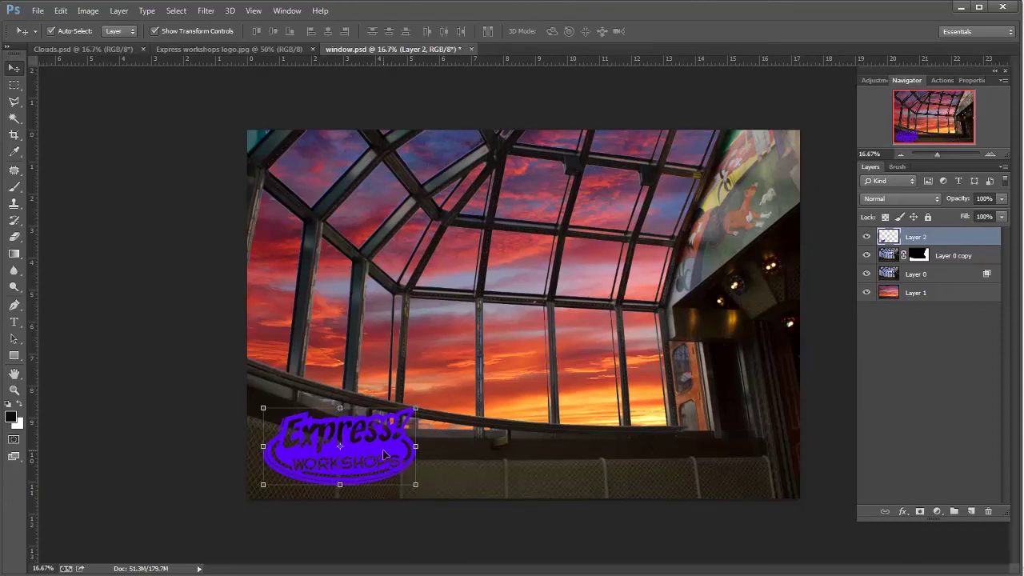
mouse_move(385, 455)
mouse_down()
mouse_move(420, 440)
mouse_move(485, 365)
mouse_move(373, 408)
mouse_move(413, 385)
mouse_move(382, 453)
mouse_up()
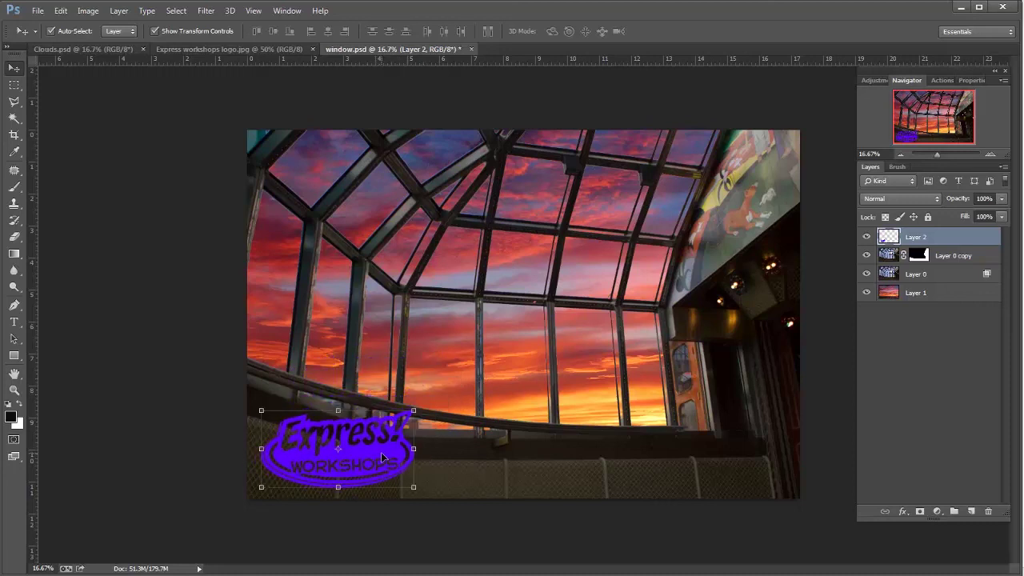
Step: Add a white Stroke effect to the logo on Layer 2, slightly adjusting its size
click(903, 512)
click(928, 559)
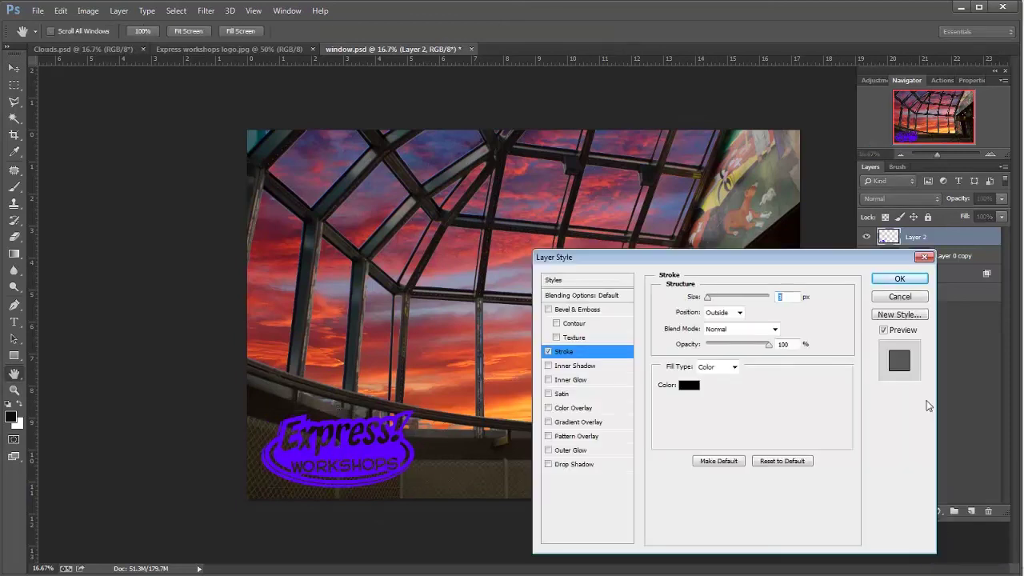
click(689, 385)
click(667, 335)
drag(667, 335, 639, 293)
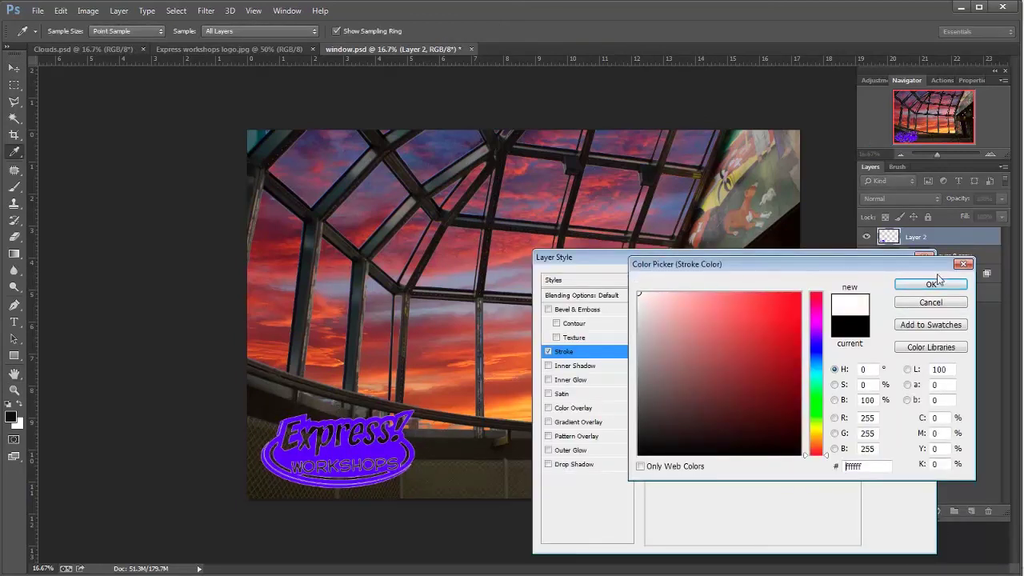
click(917, 285)
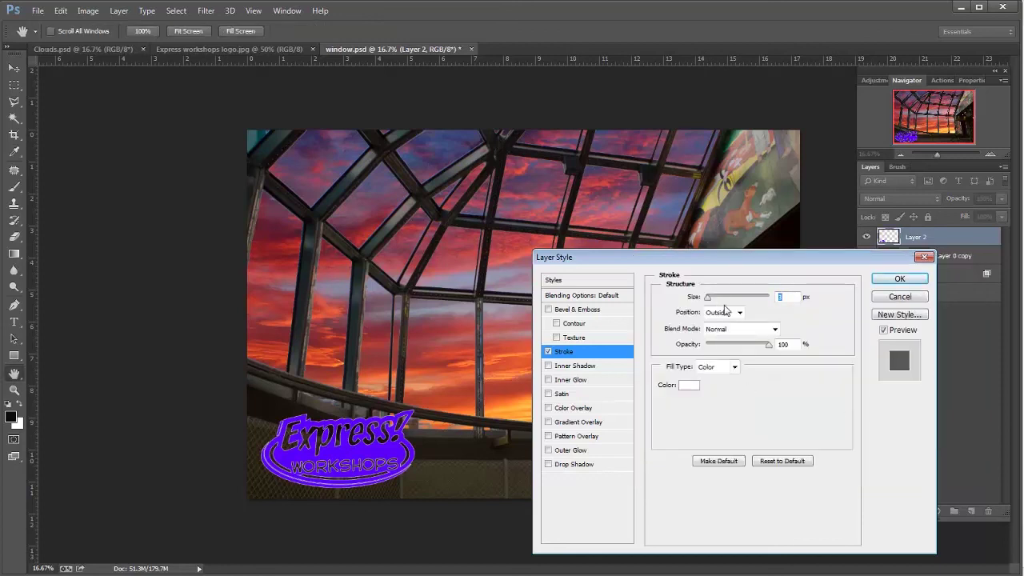
drag(714, 299, 707, 299)
click(902, 280)
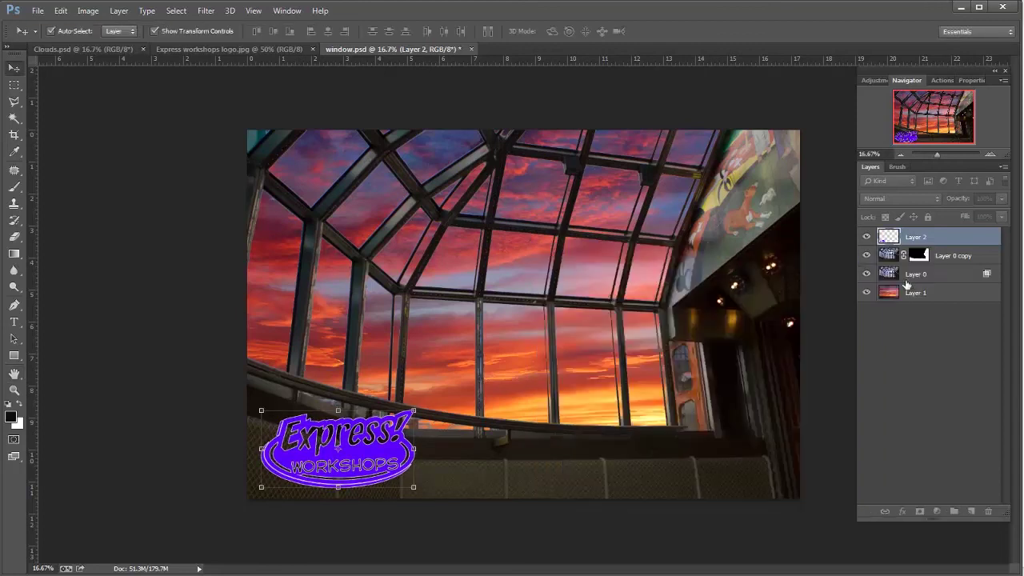